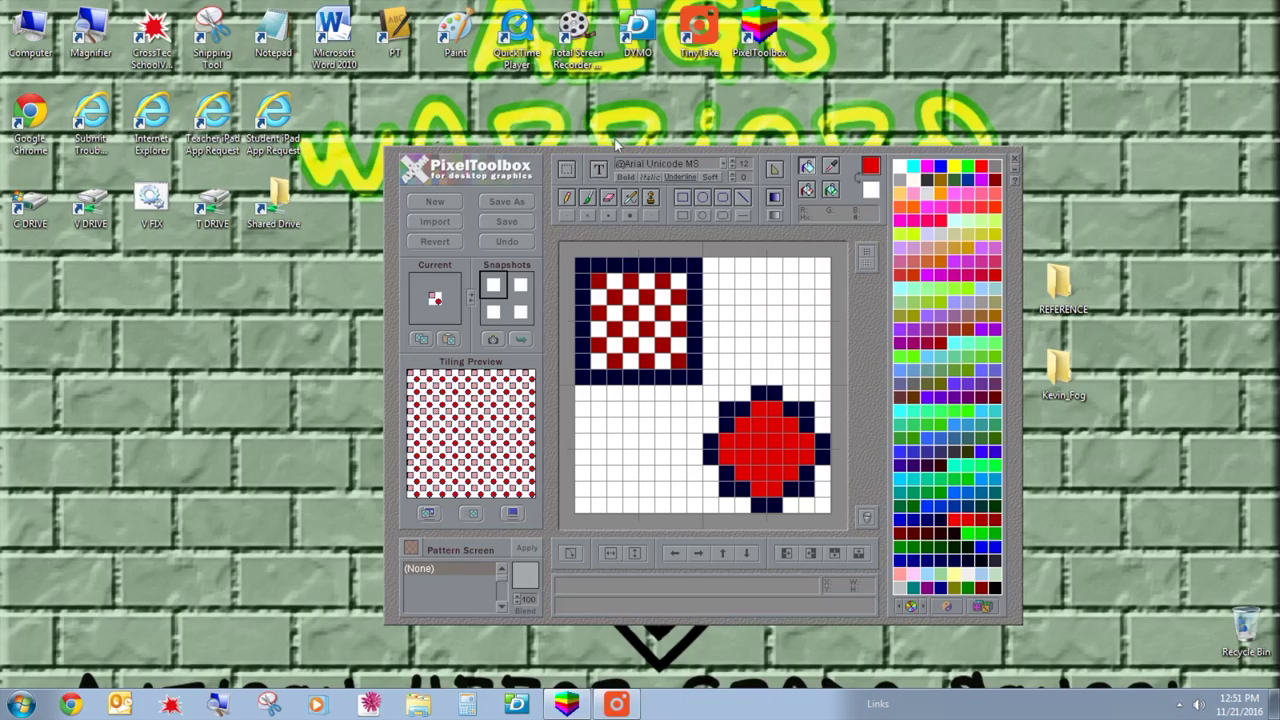
- Reposition the editor and glance at the REFERENCE folder's sample images, then close it
drag(618, 145, 550, 121)
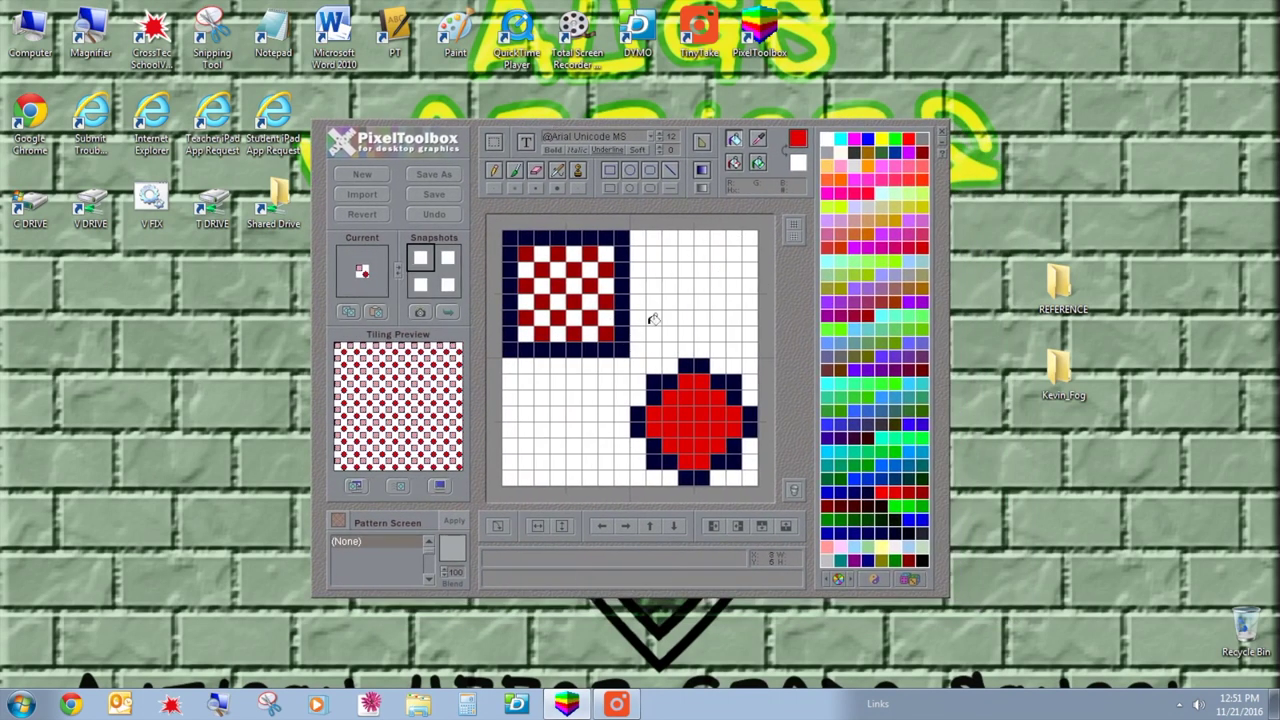
click(1056, 300)
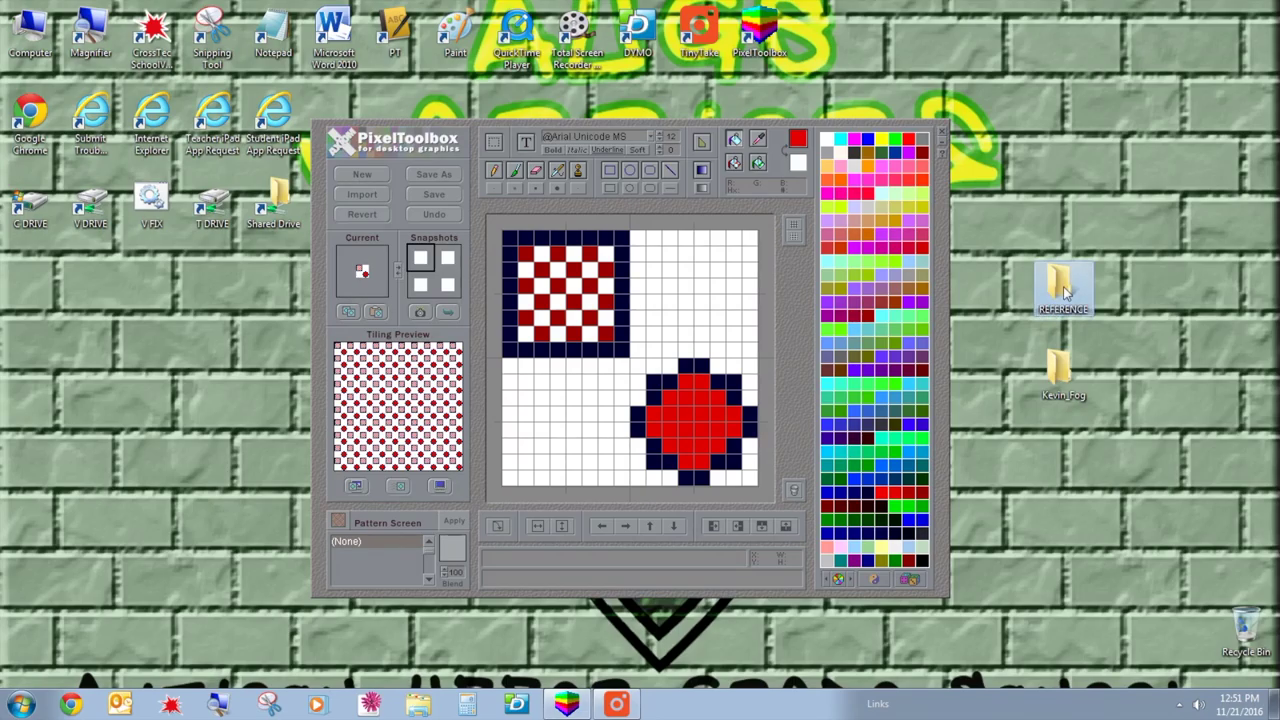
double_click(1065, 290)
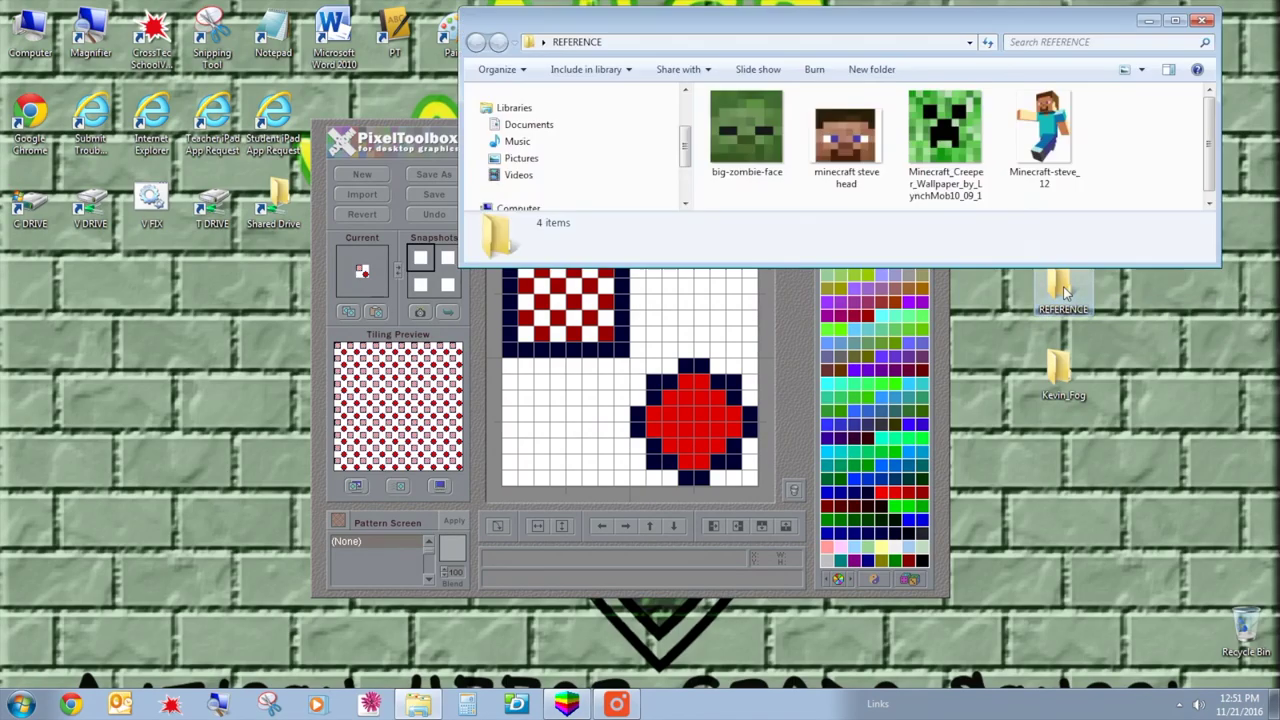
click(1201, 21)
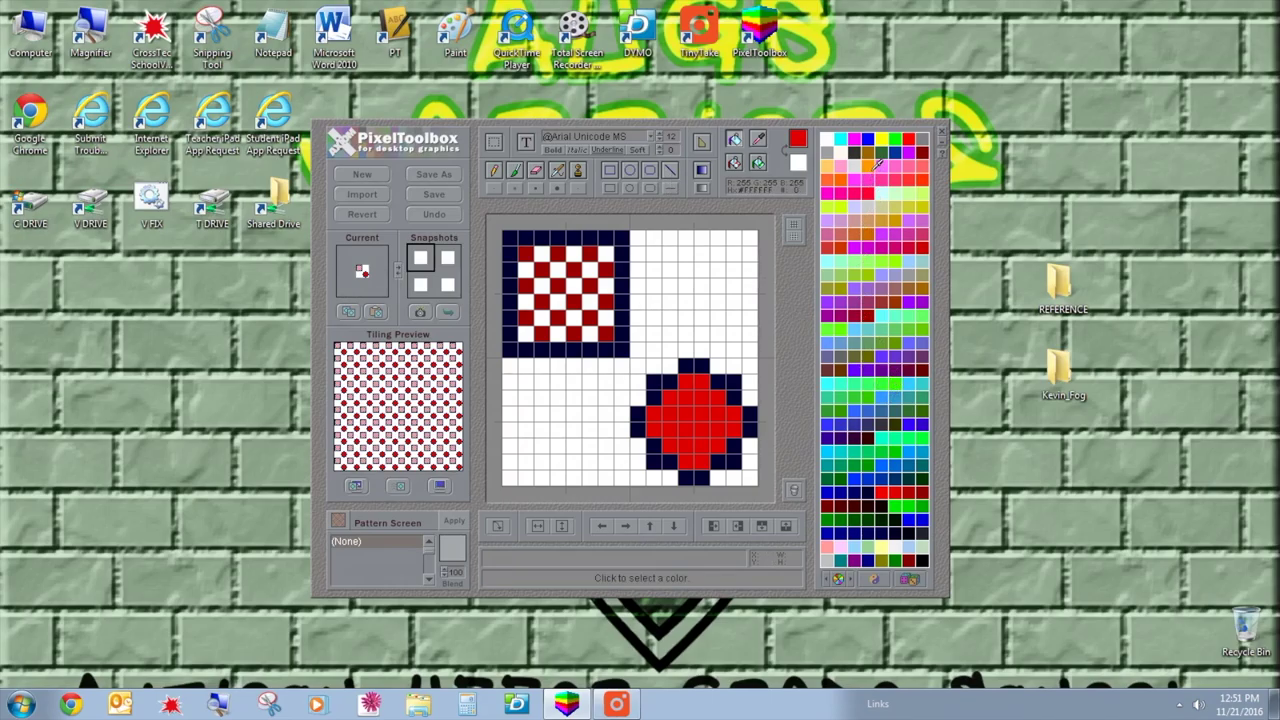
- Draw a magenta diagonal line from the tile's lower-left to top-right
click(856, 141)
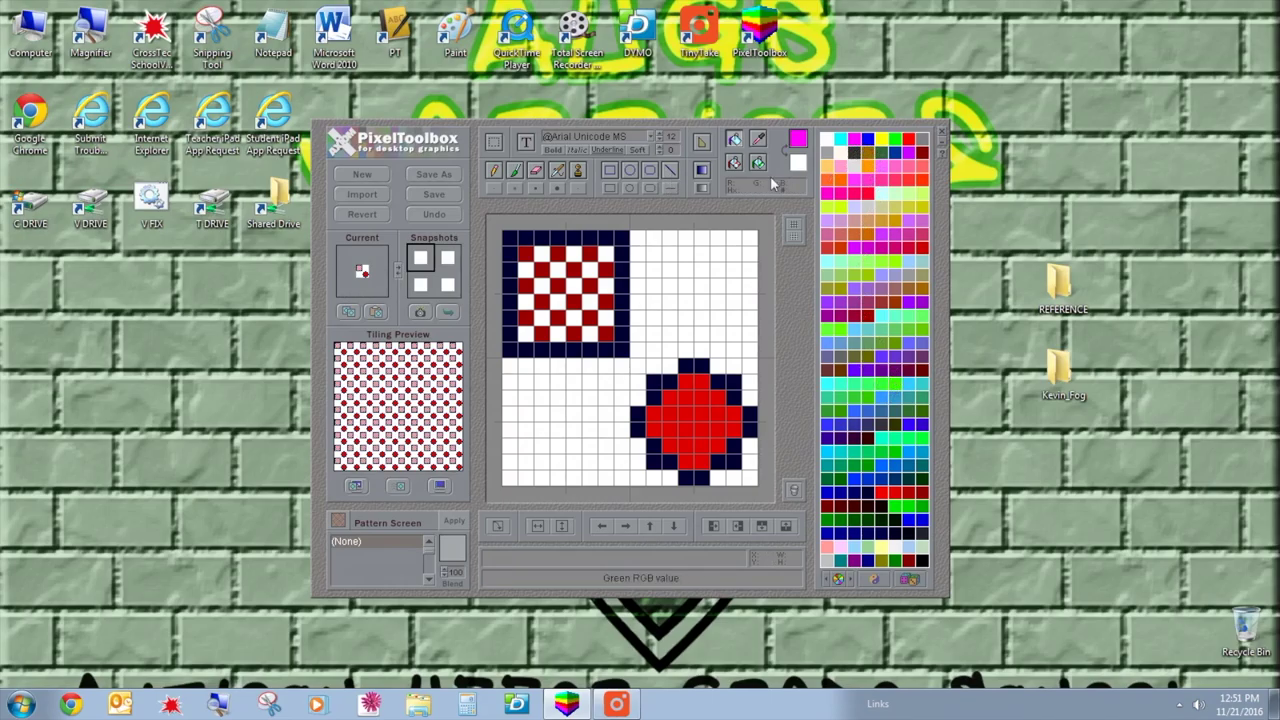
click(670, 171)
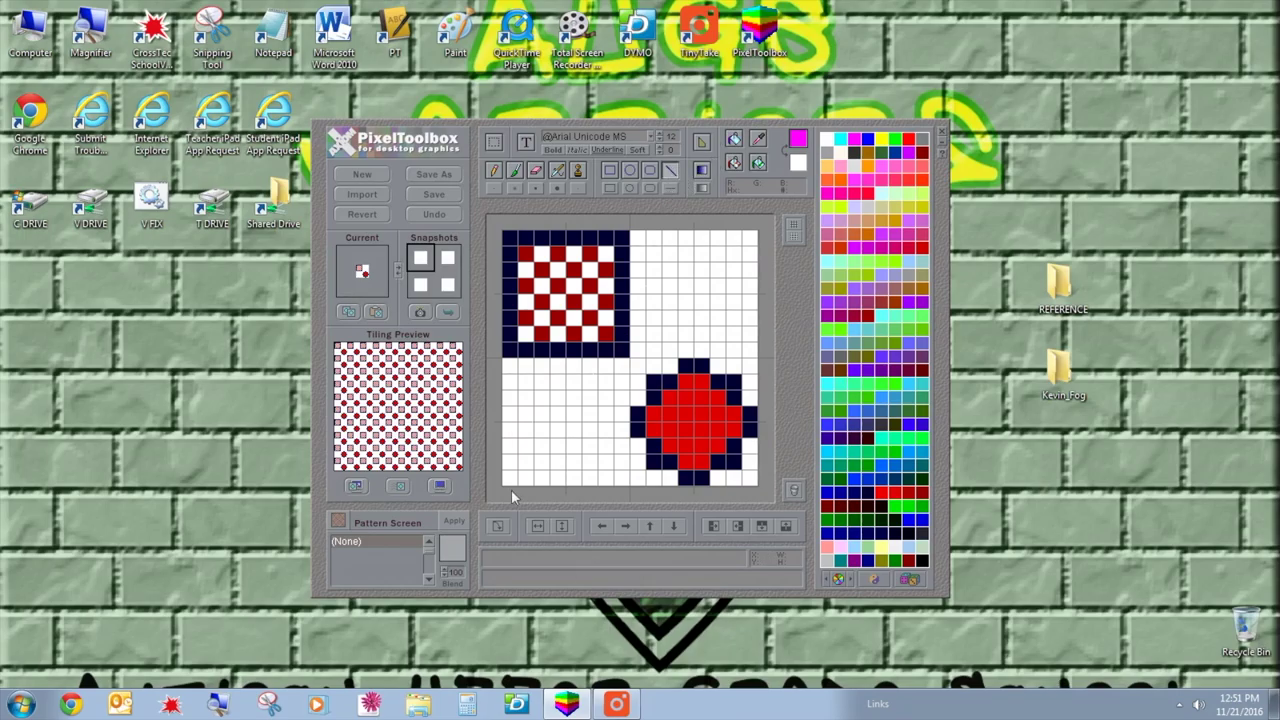
drag(528, 458, 765, 238)
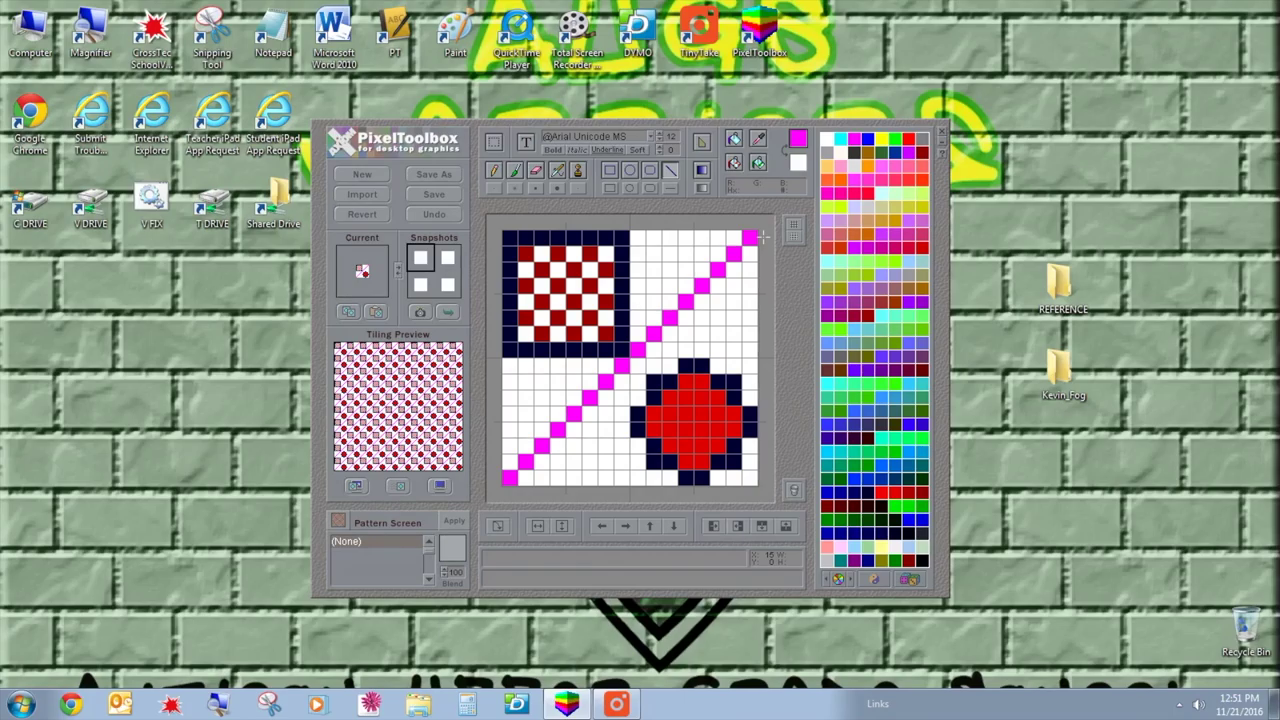
- Erase the end cells at both ends of the magenta diagonal
click(649, 171)
click(536, 170)
click(744, 246)
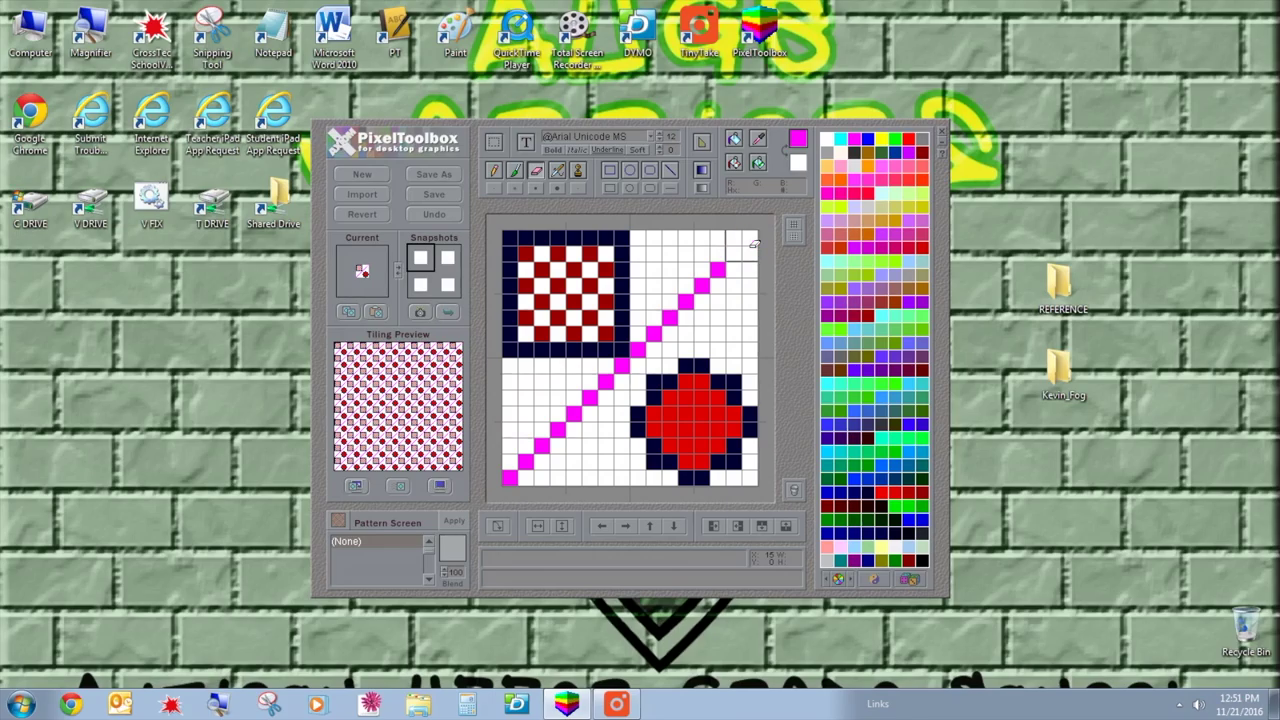
click(519, 472)
click(526, 143)
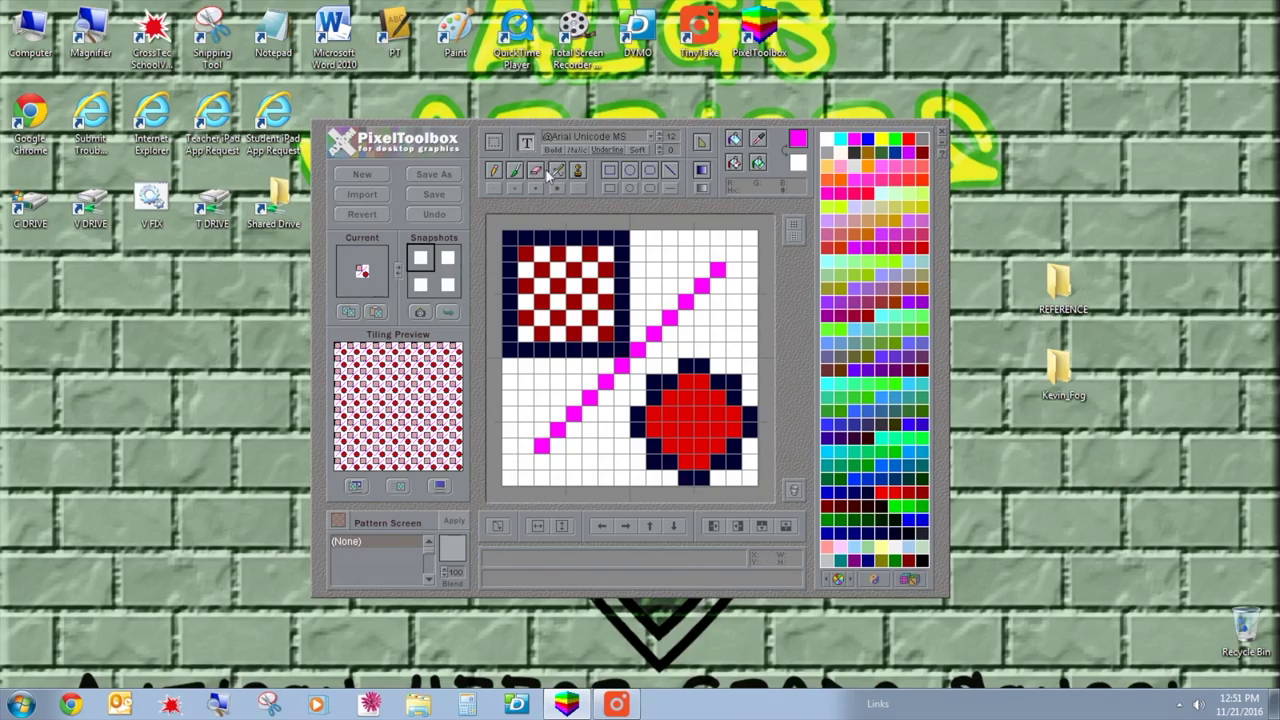
- Place a letter A over the checkered square, clear that top-left area to white, nudge left twice
click(513, 473)
text(A)
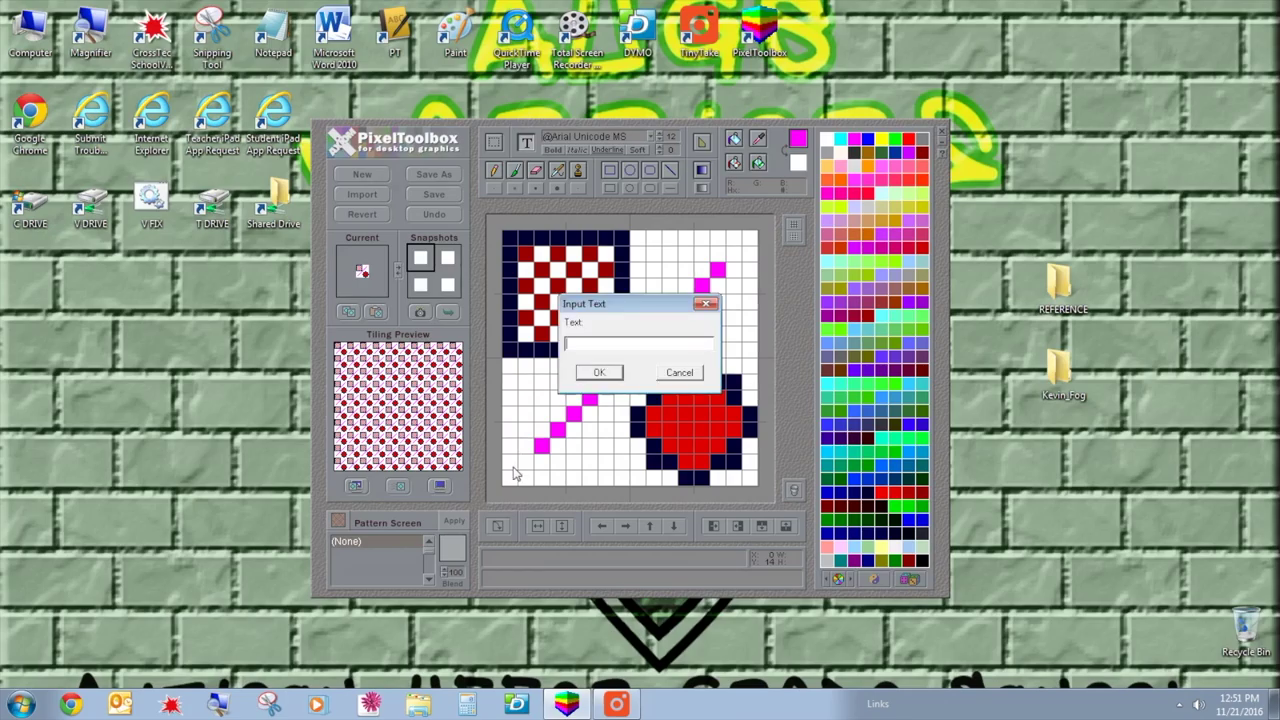
click(590, 372)
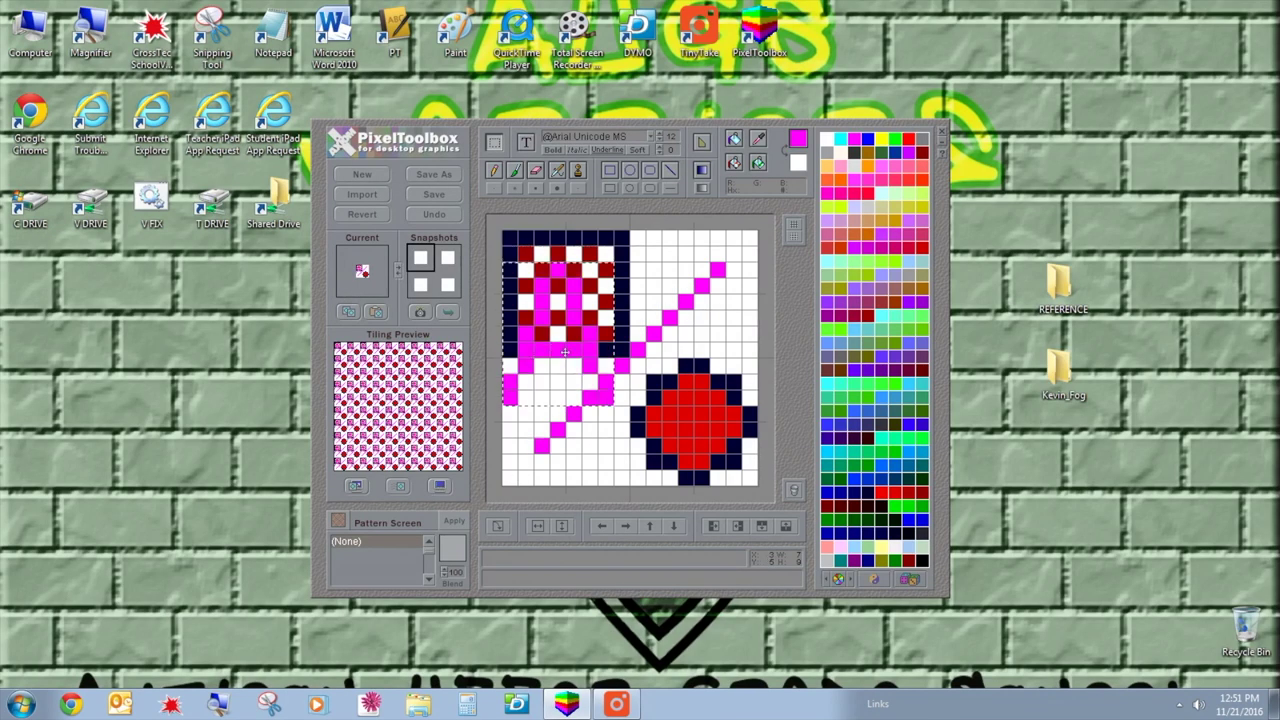
drag(565, 352, 578, 326)
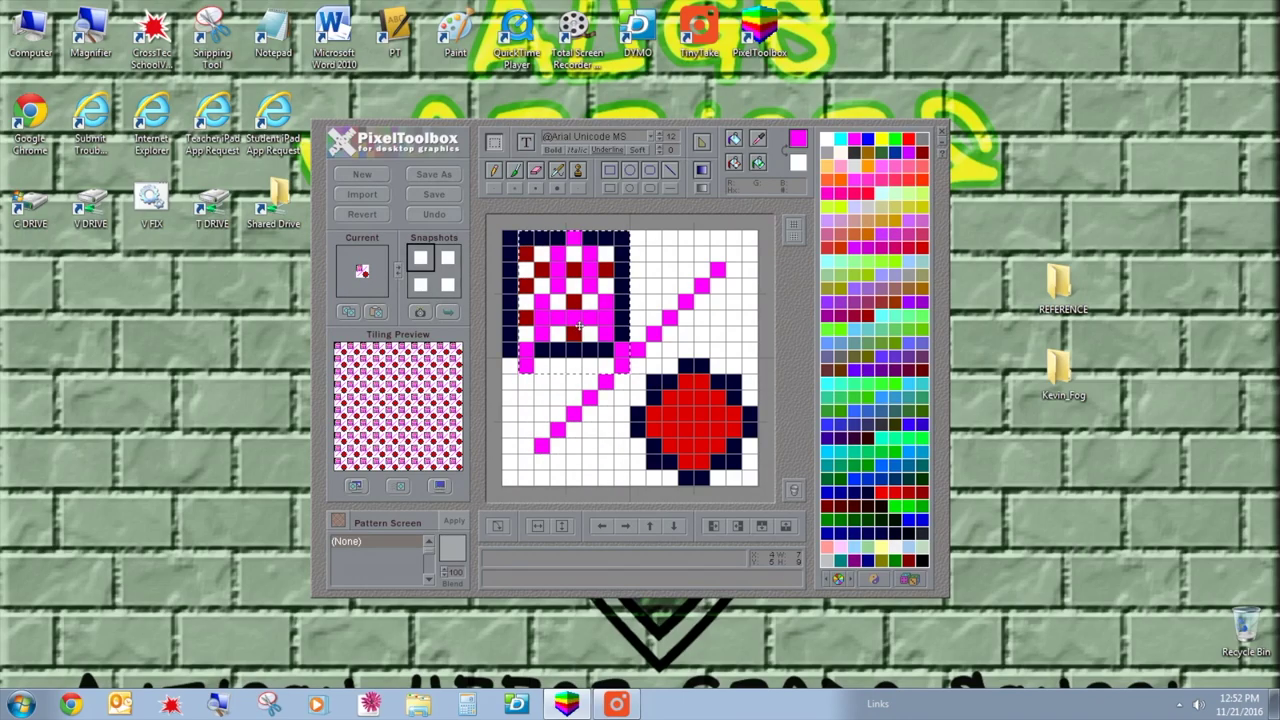
key(Delete)
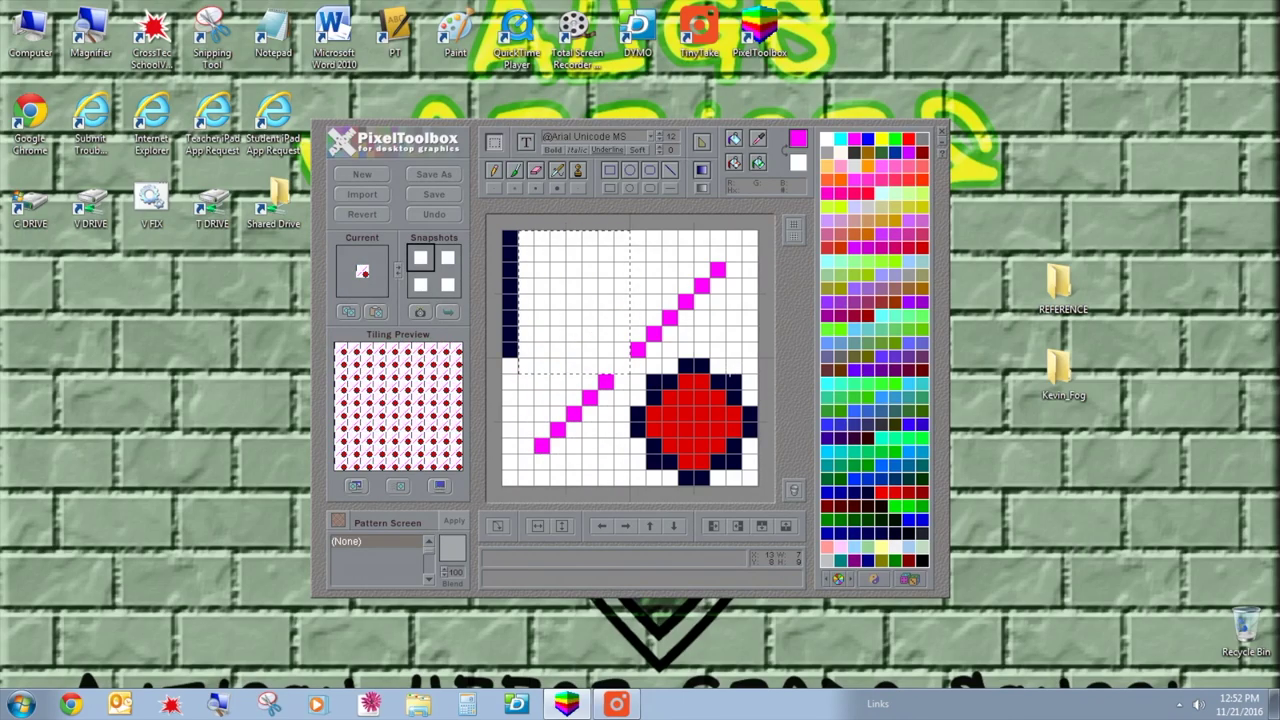
click(668, 172)
click(605, 526)
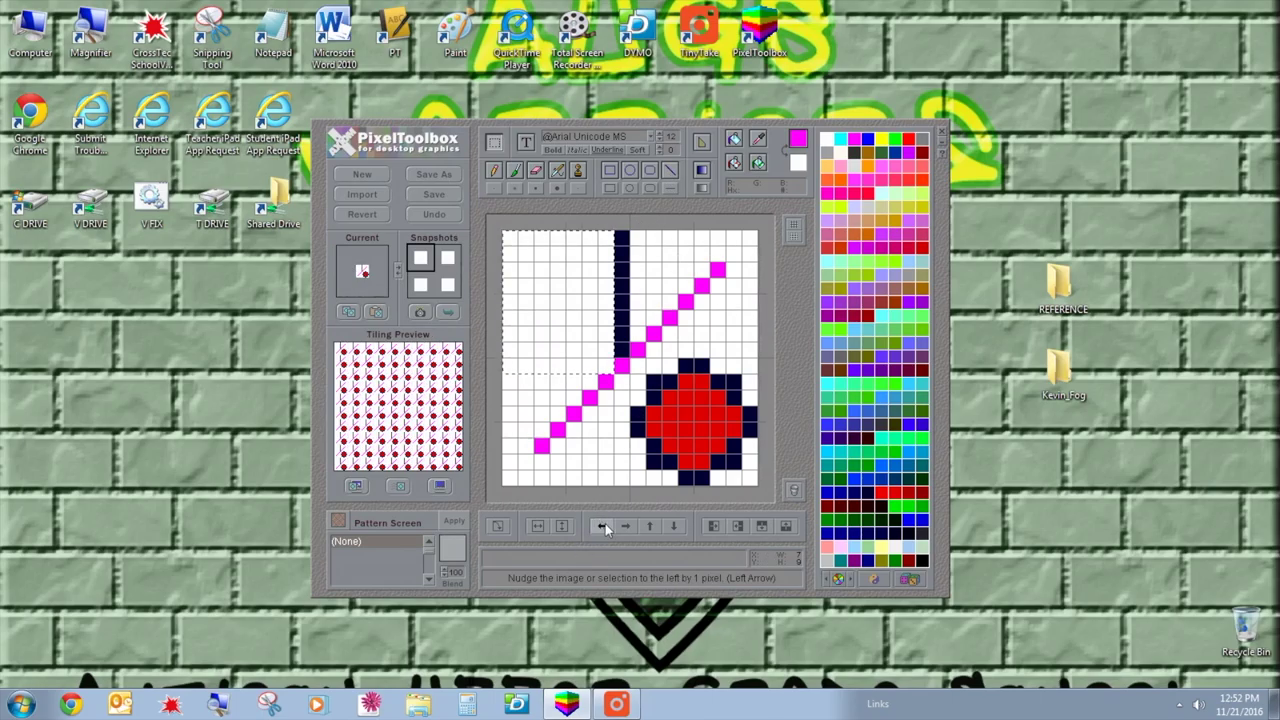
click(624, 526)
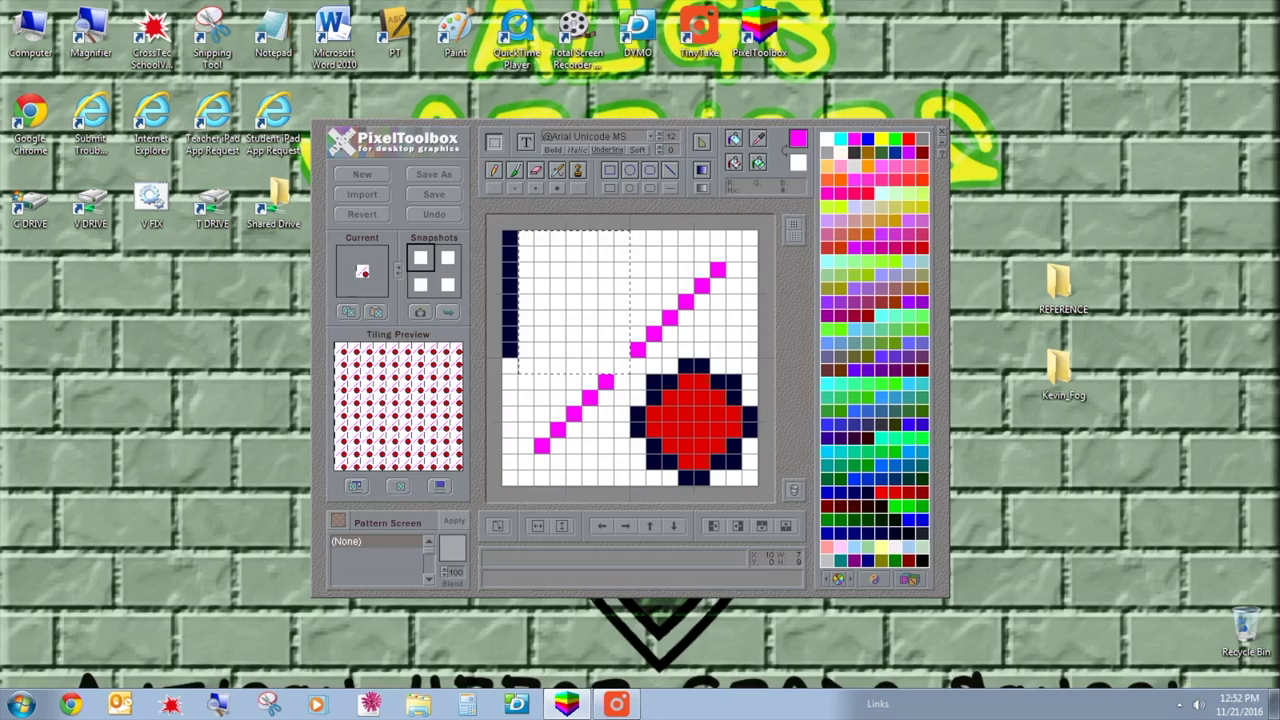
- Delete the leftover navy column along the tile's left edge
click(647, 246)
drag(514, 322, 490, 358)
key(Delete)
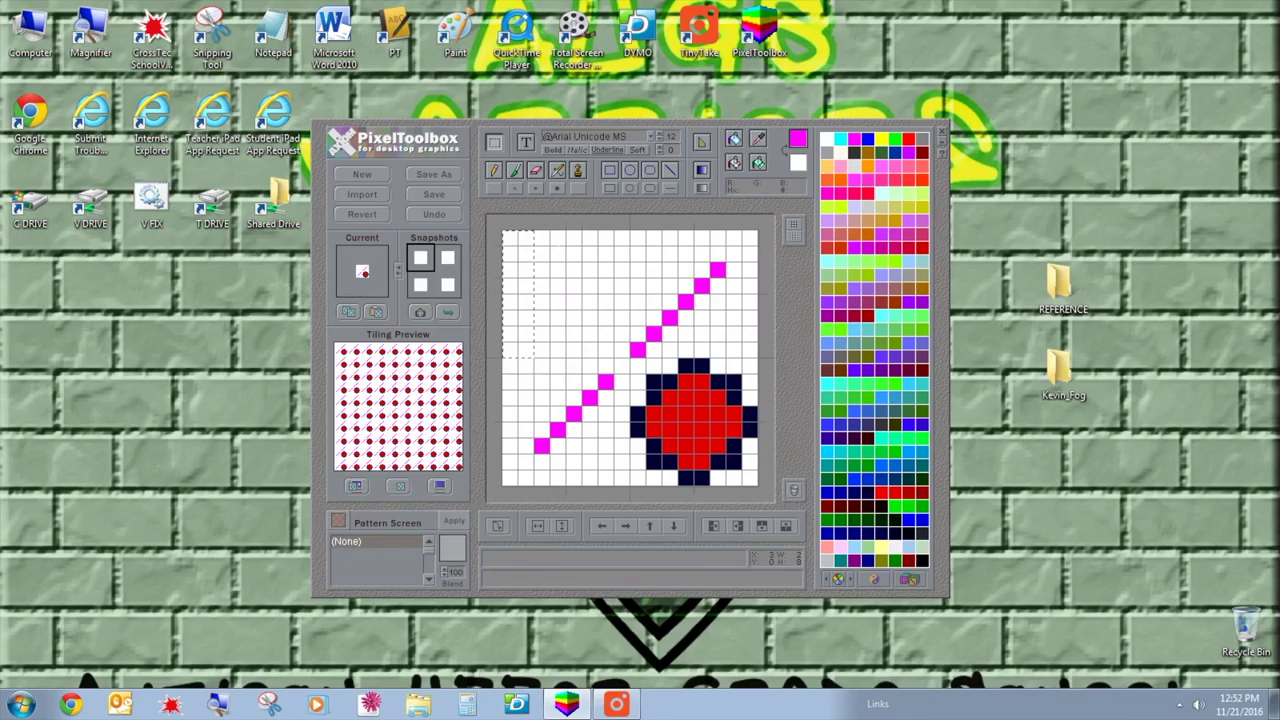
click(495, 172)
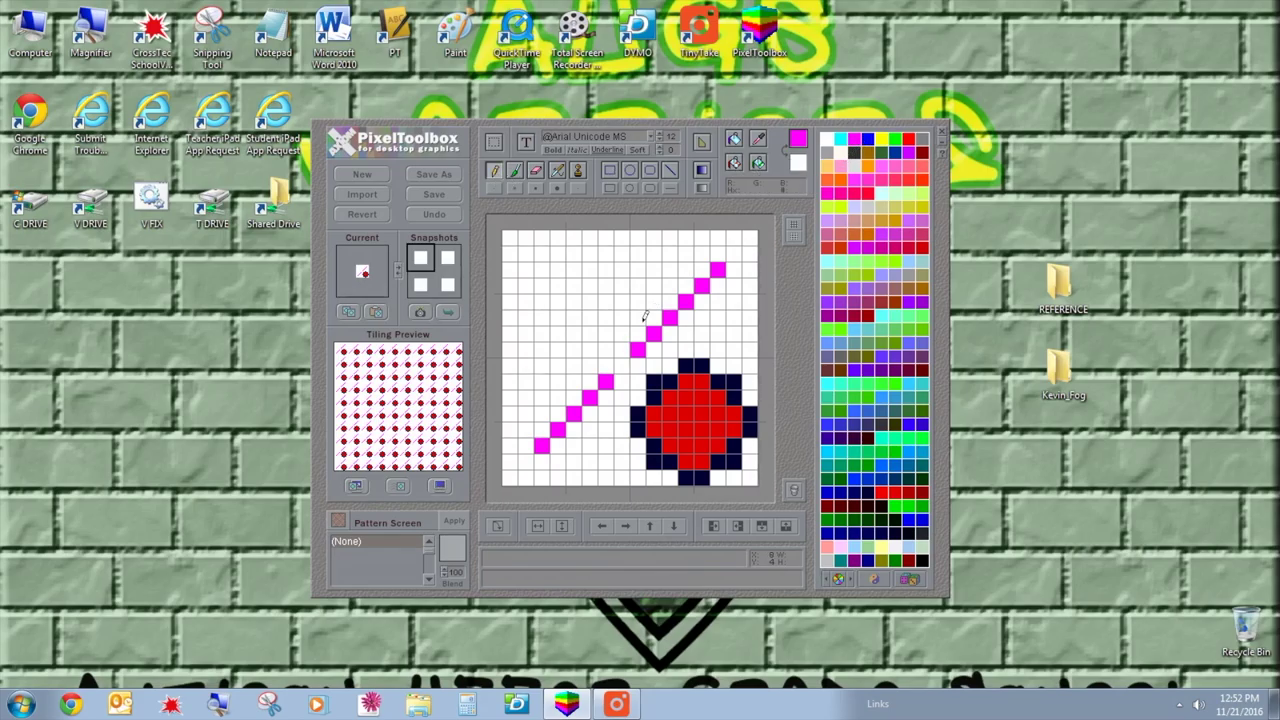
- Fill the gap in the magenta diagonal and place a dark blue square outline in the top-left corner
click(621, 366)
click(607, 171)
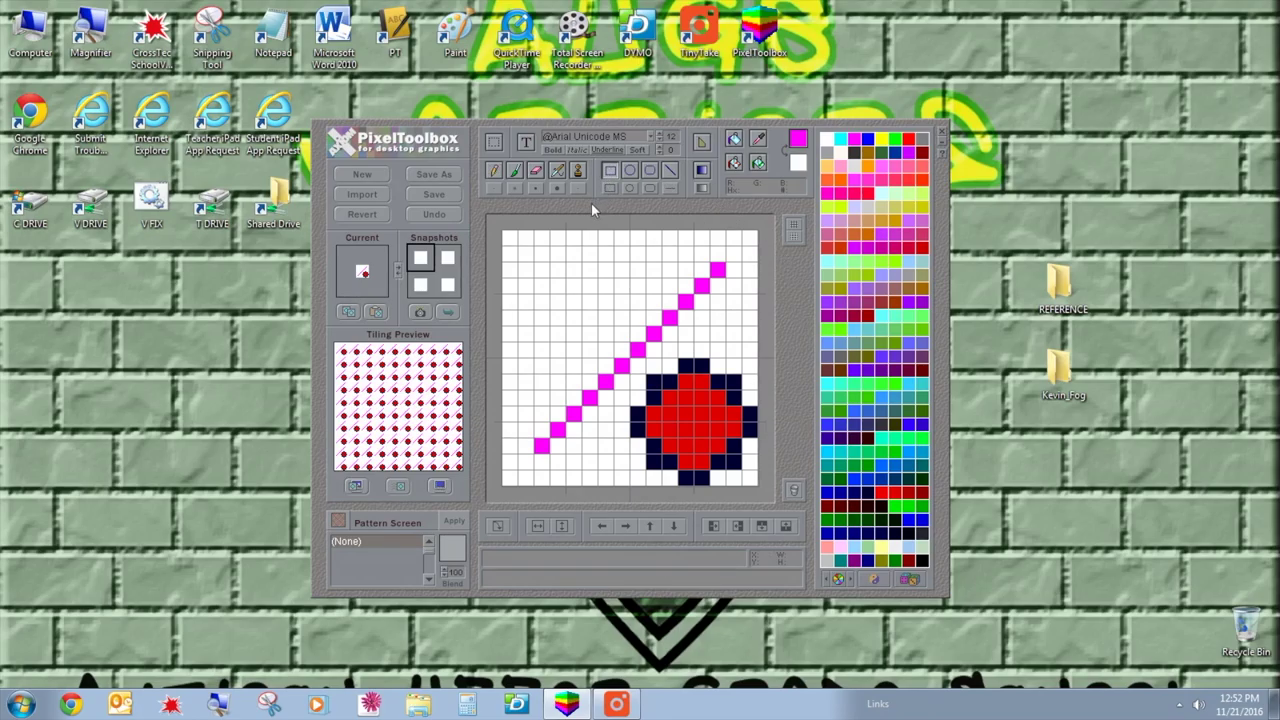
click(898, 158)
mouse_move(520, 248)
mouse_down()
mouse_move(612, 352)
mouse_move(624, 349)
mouse_up()
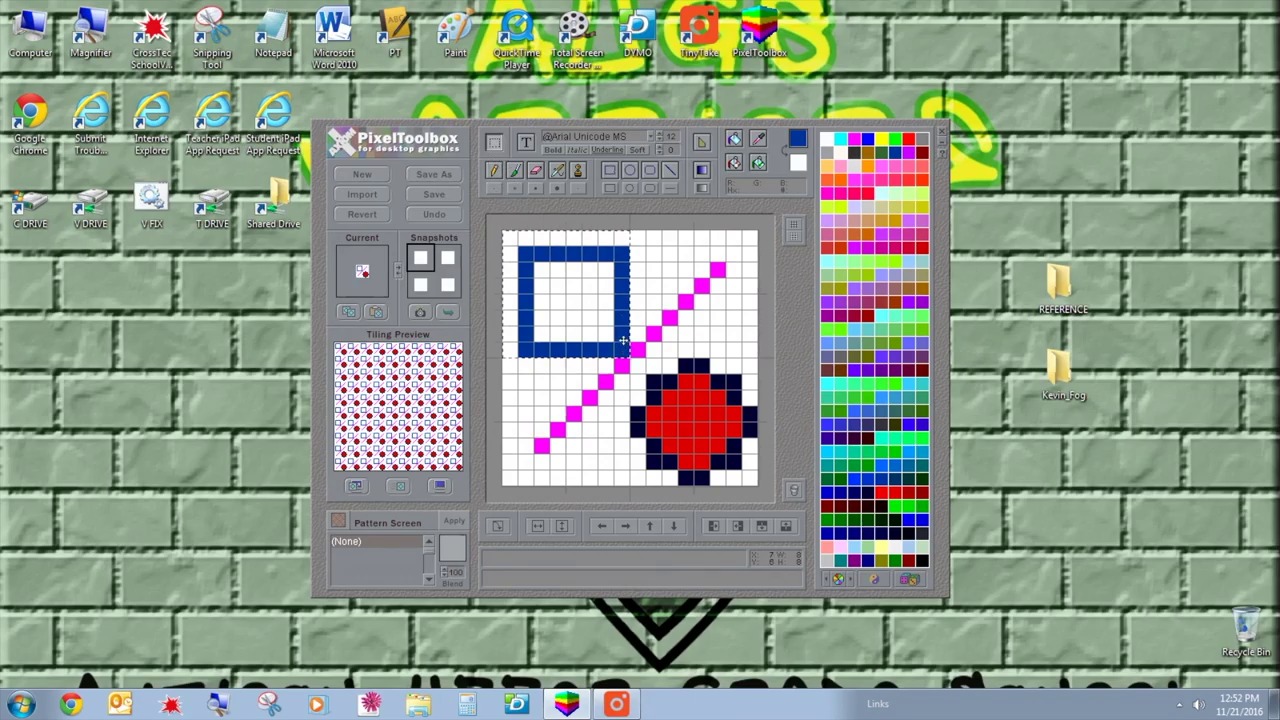
drag(625, 343, 608, 326)
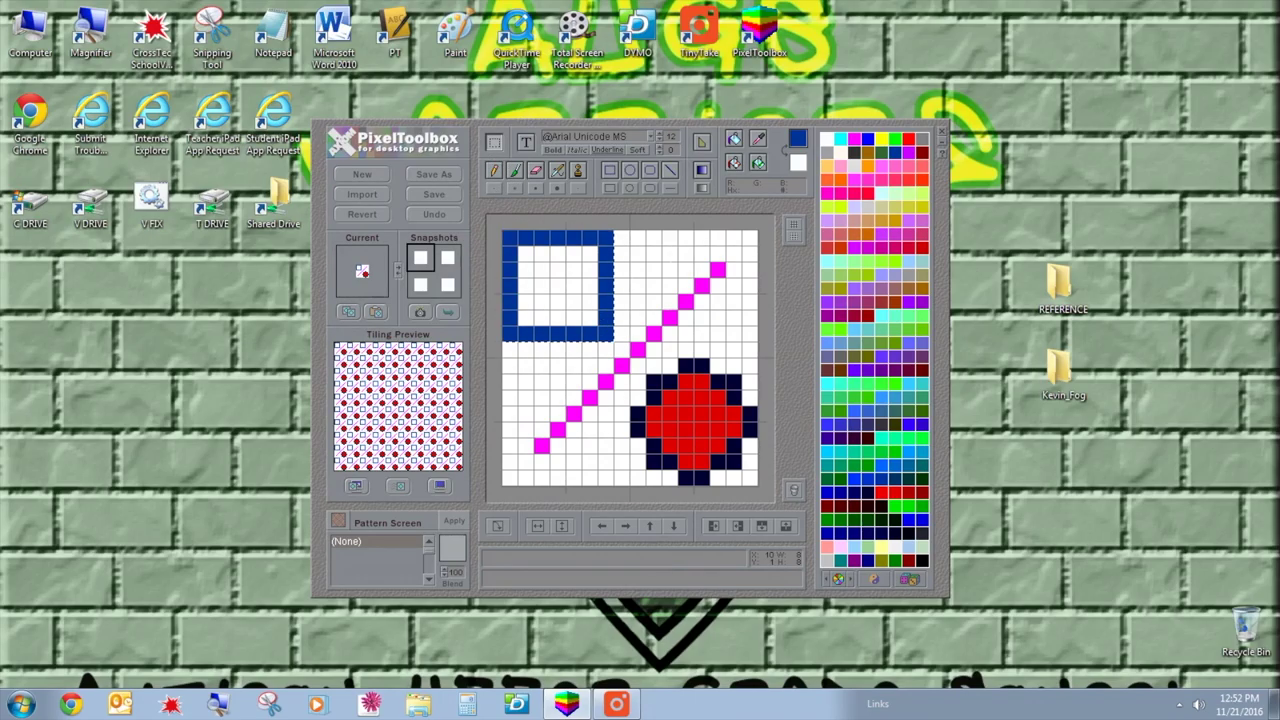
click(670, 254)
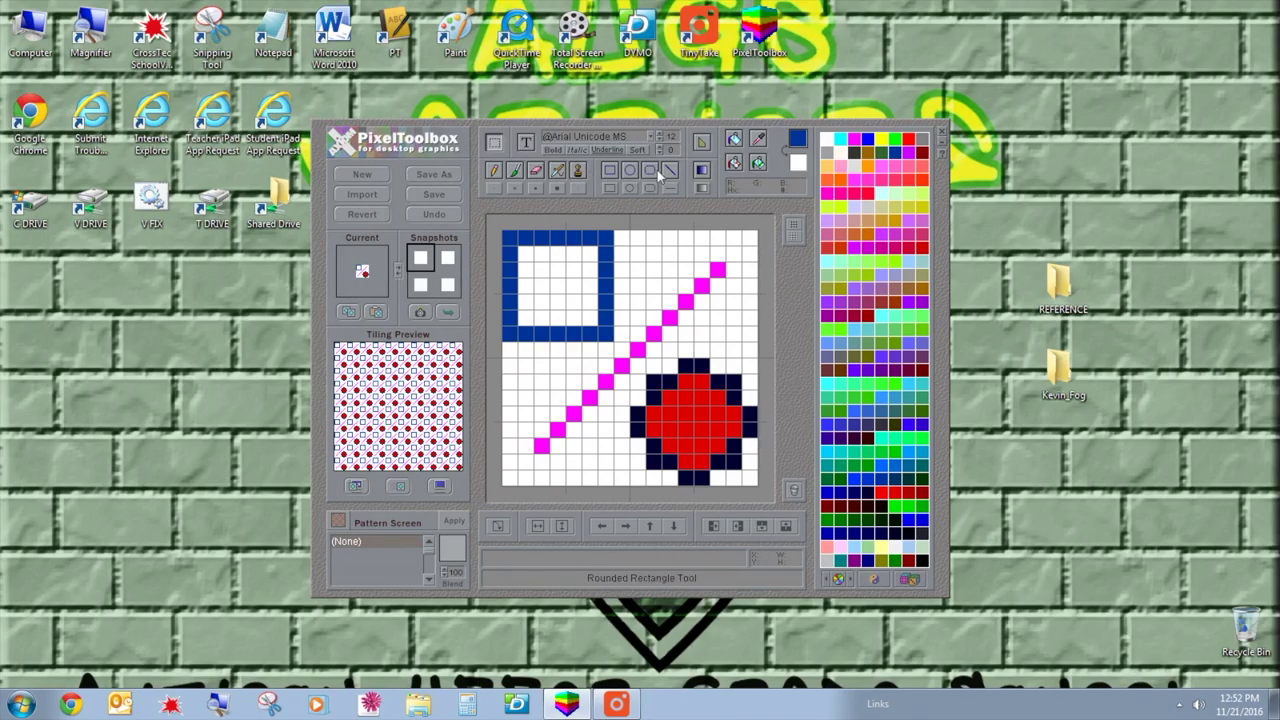
- Fill the blue square's interior with a dark grey checkerboard, after undoing a stray black fill
click(759, 166)
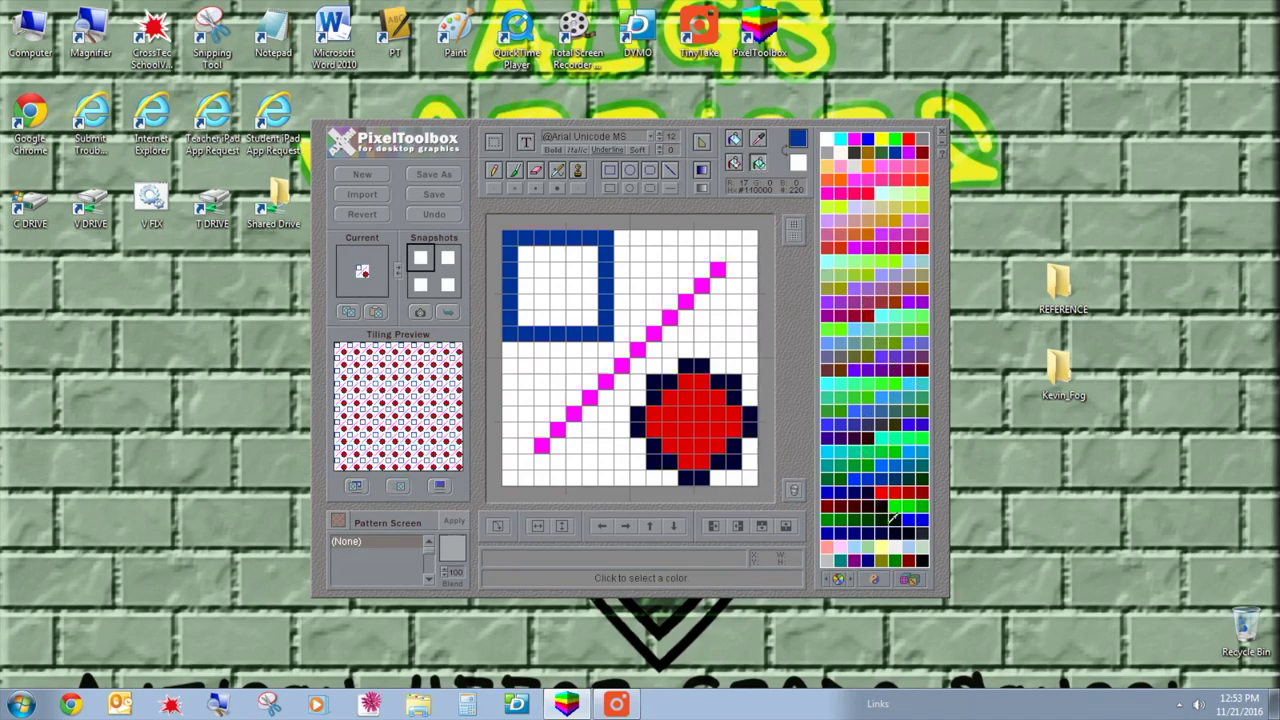
click(890, 517)
click(550, 300)
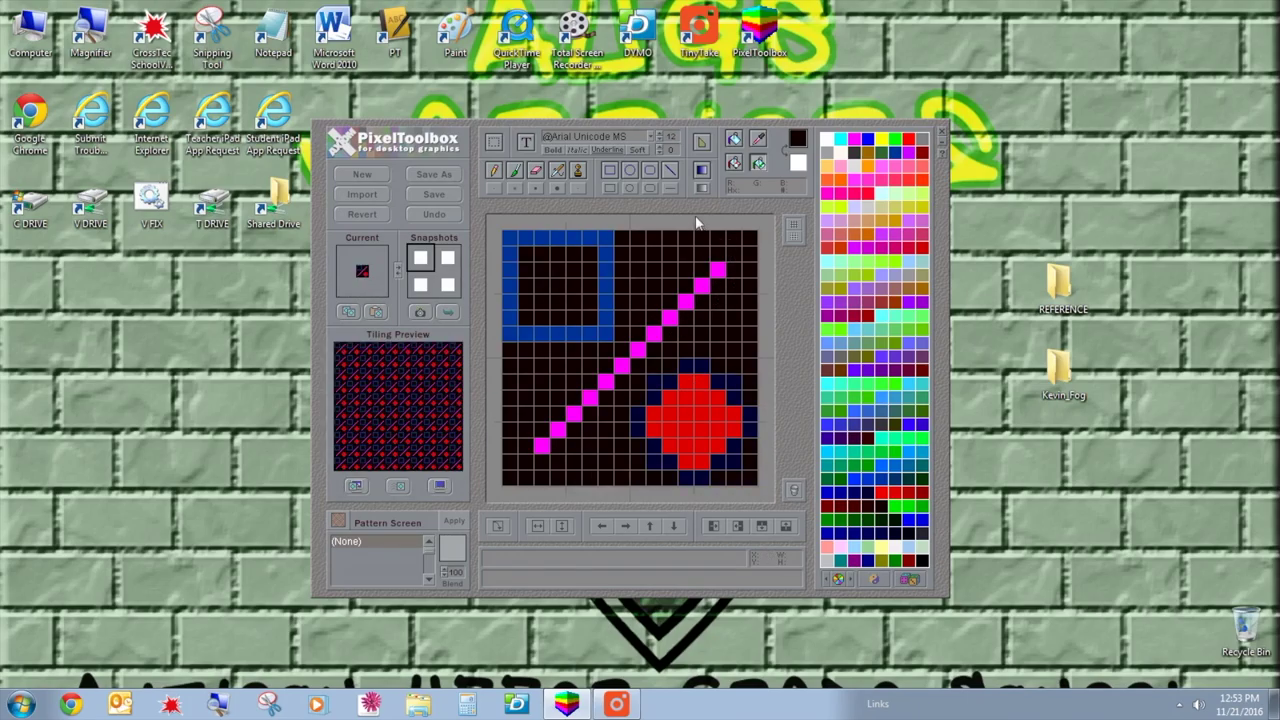
key(ctrl+z)
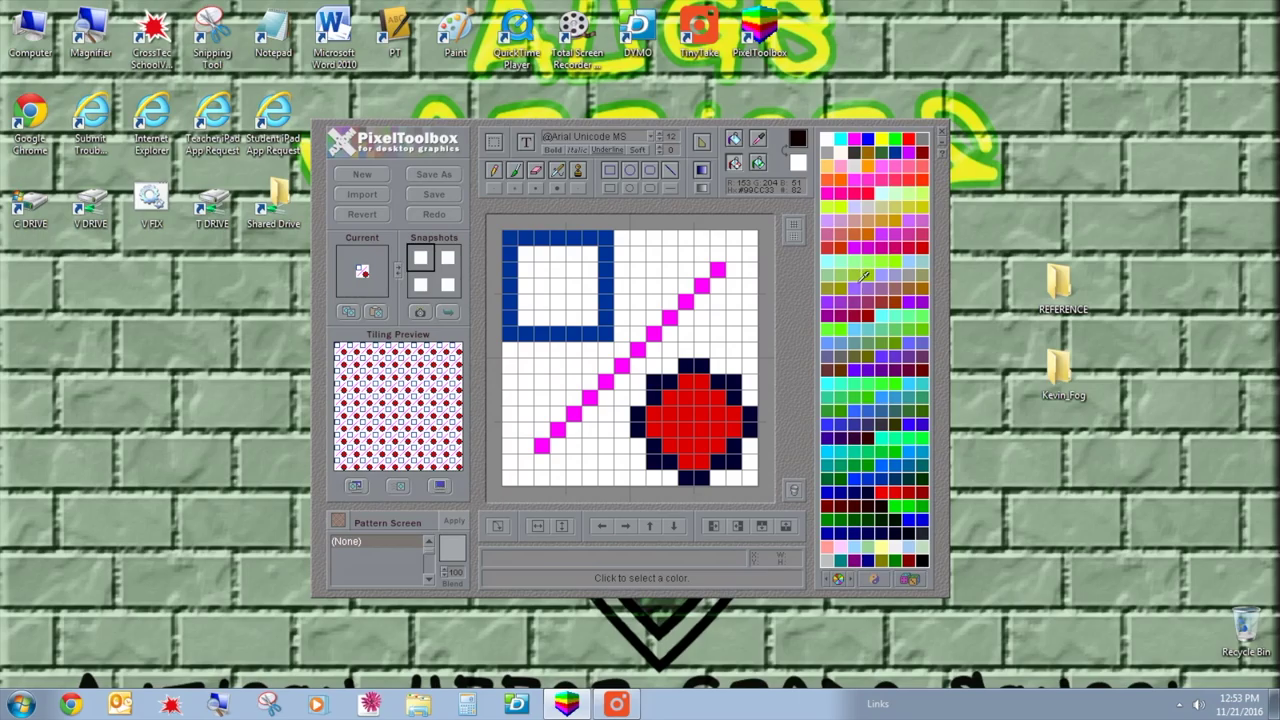
click(866, 165)
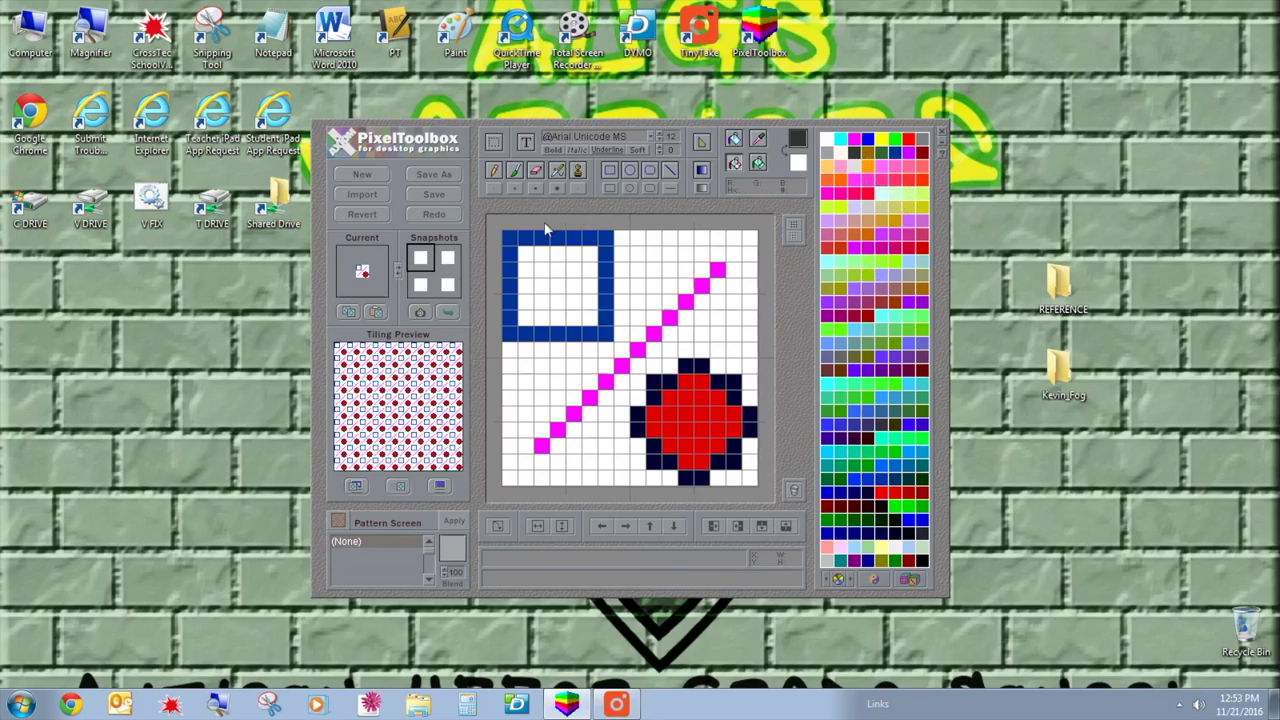
click(537, 261)
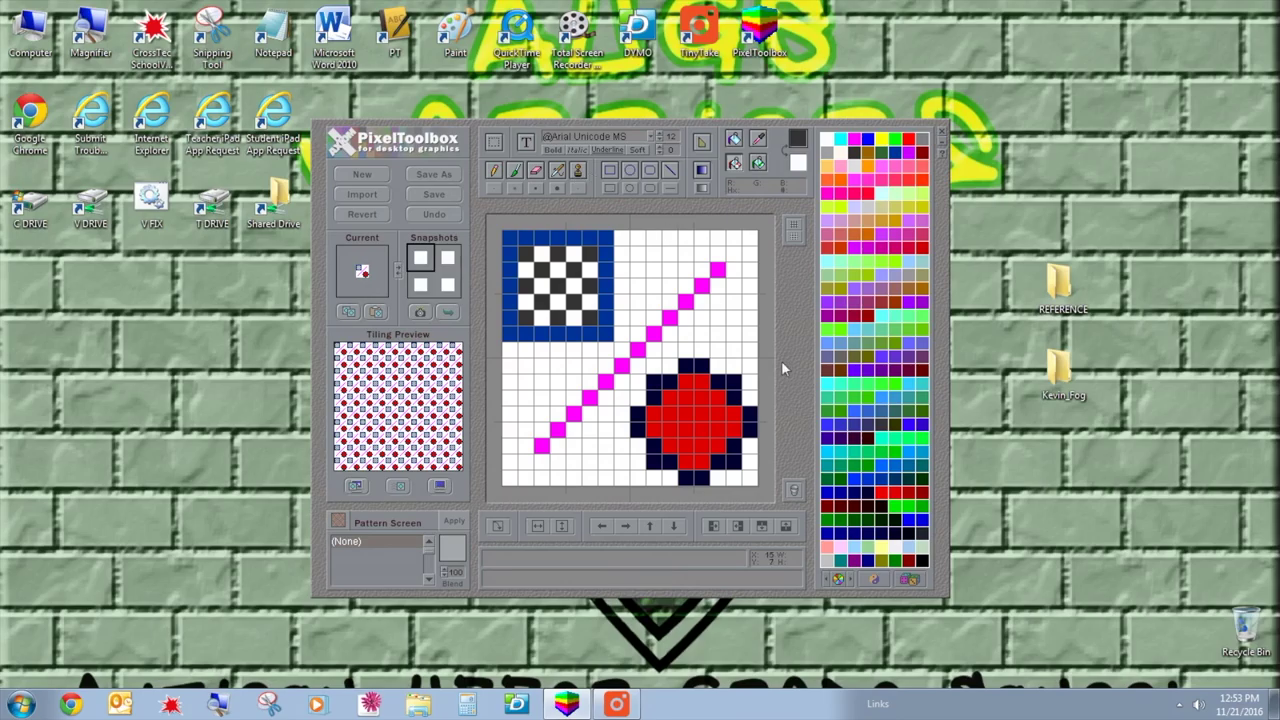
- Invert colours twice, then randomize until a light blue, lime, purple, teal and orange scheme appears
click(871, 581)
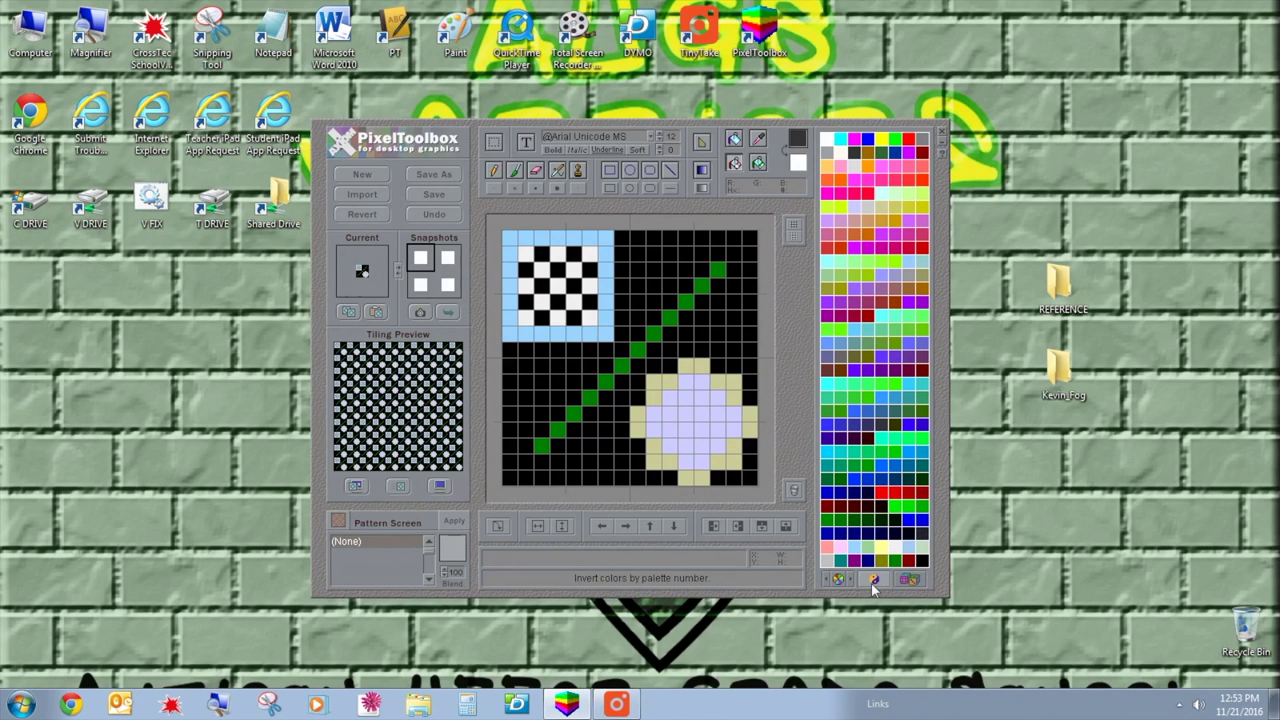
click(872, 581)
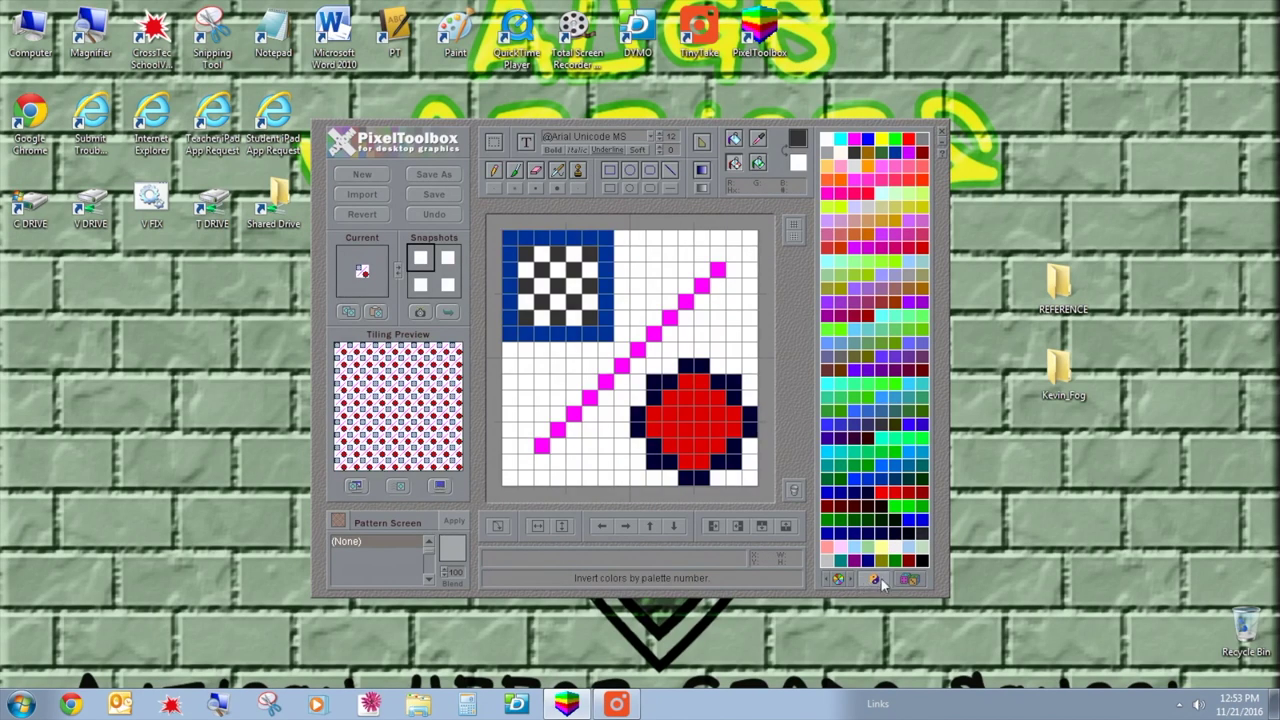
click(910, 580)
click(910, 580)
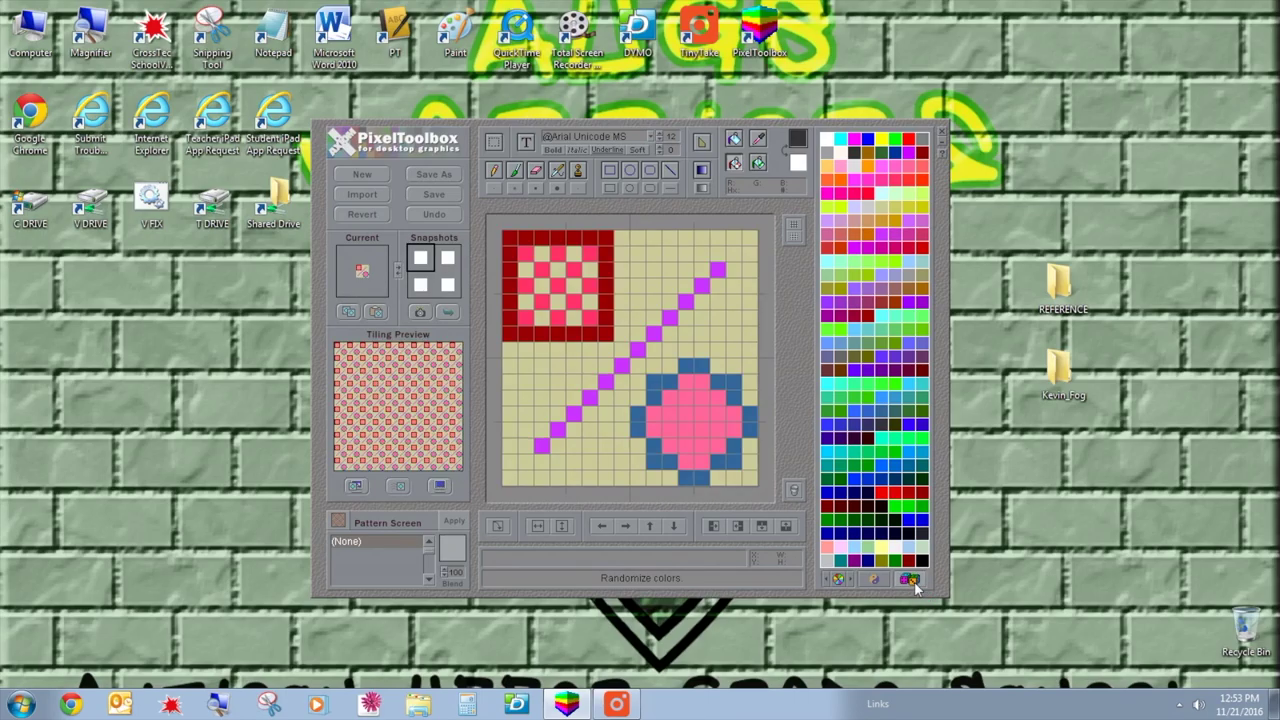
click(910, 580)
click(909, 580)
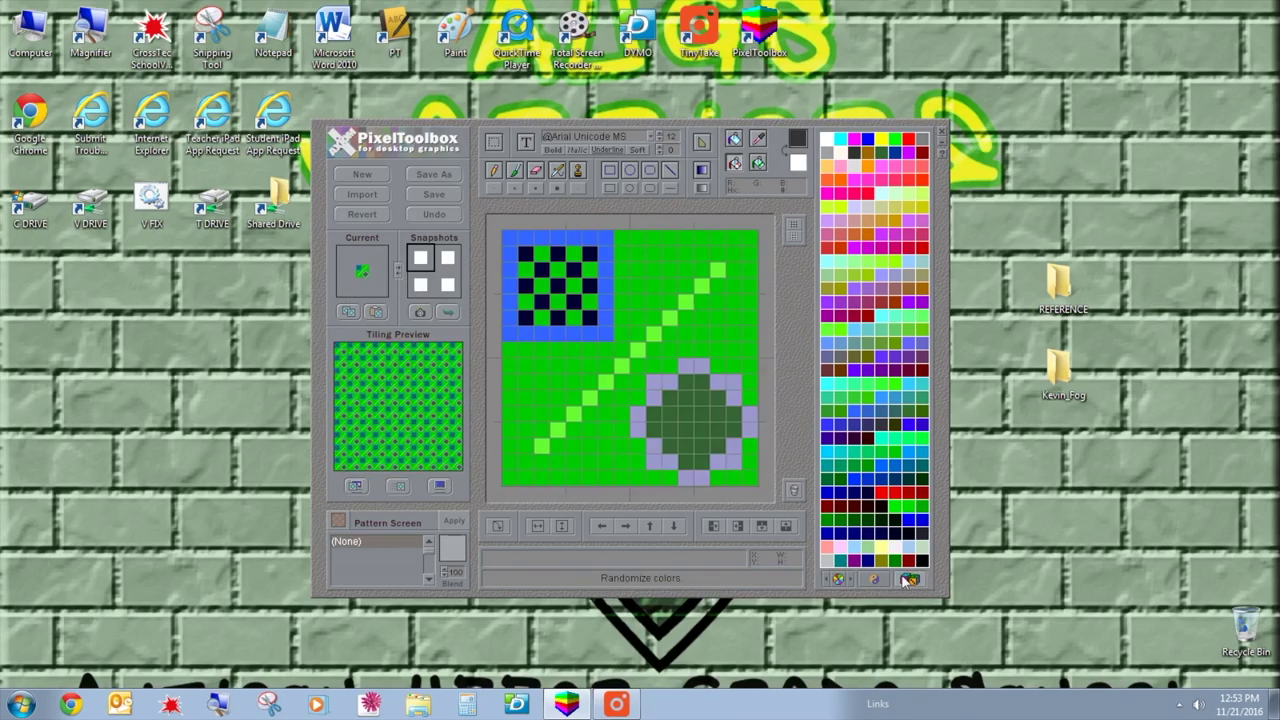
click(908, 580)
click(908, 580)
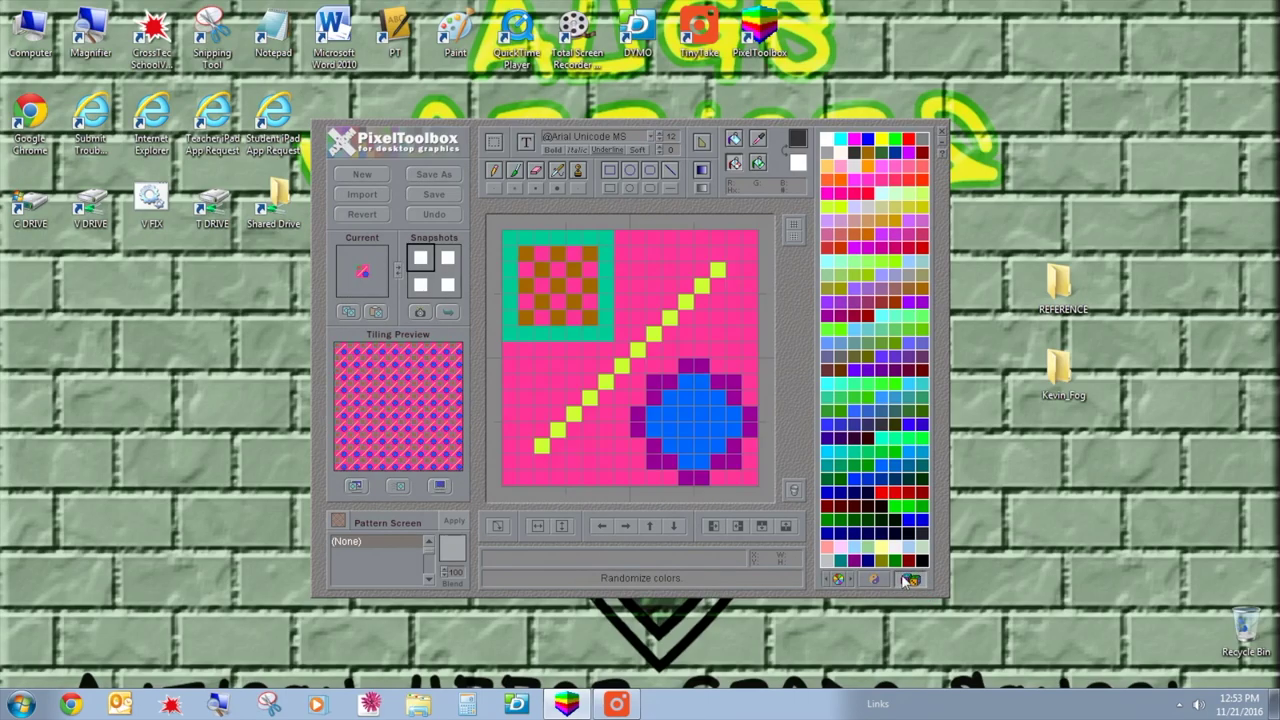
click(907, 580)
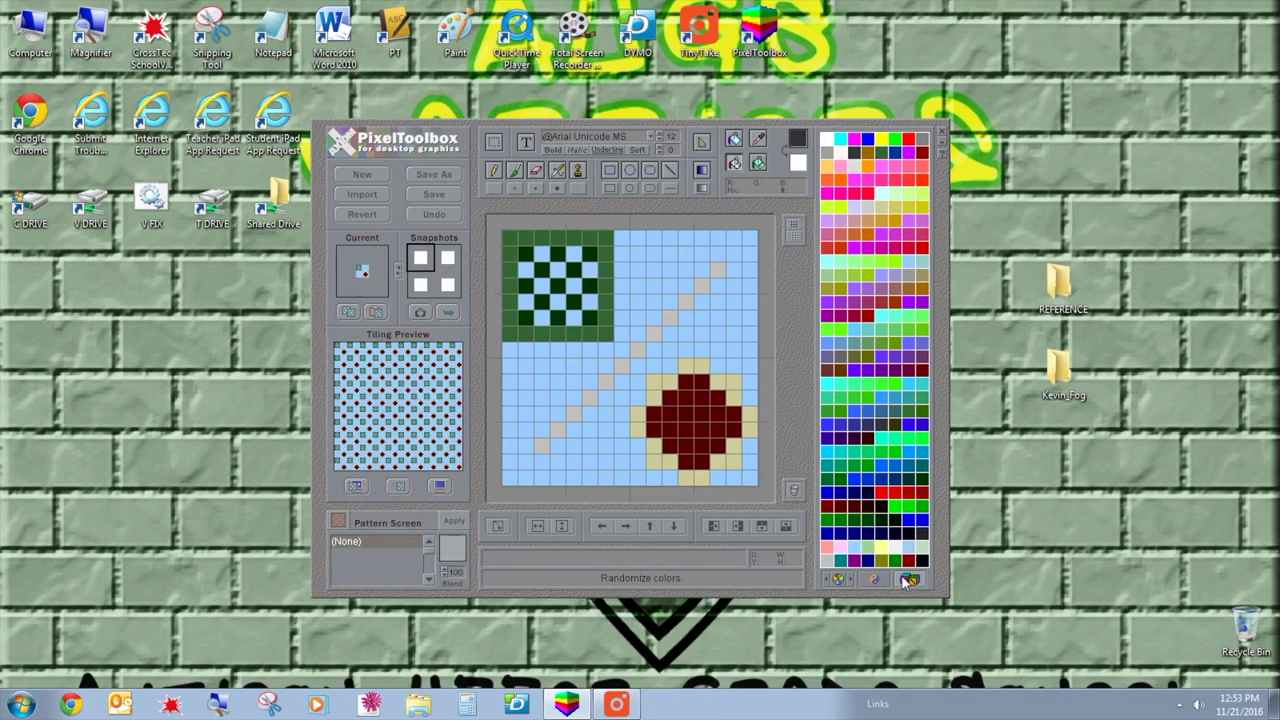
click(906, 580)
click(906, 580)
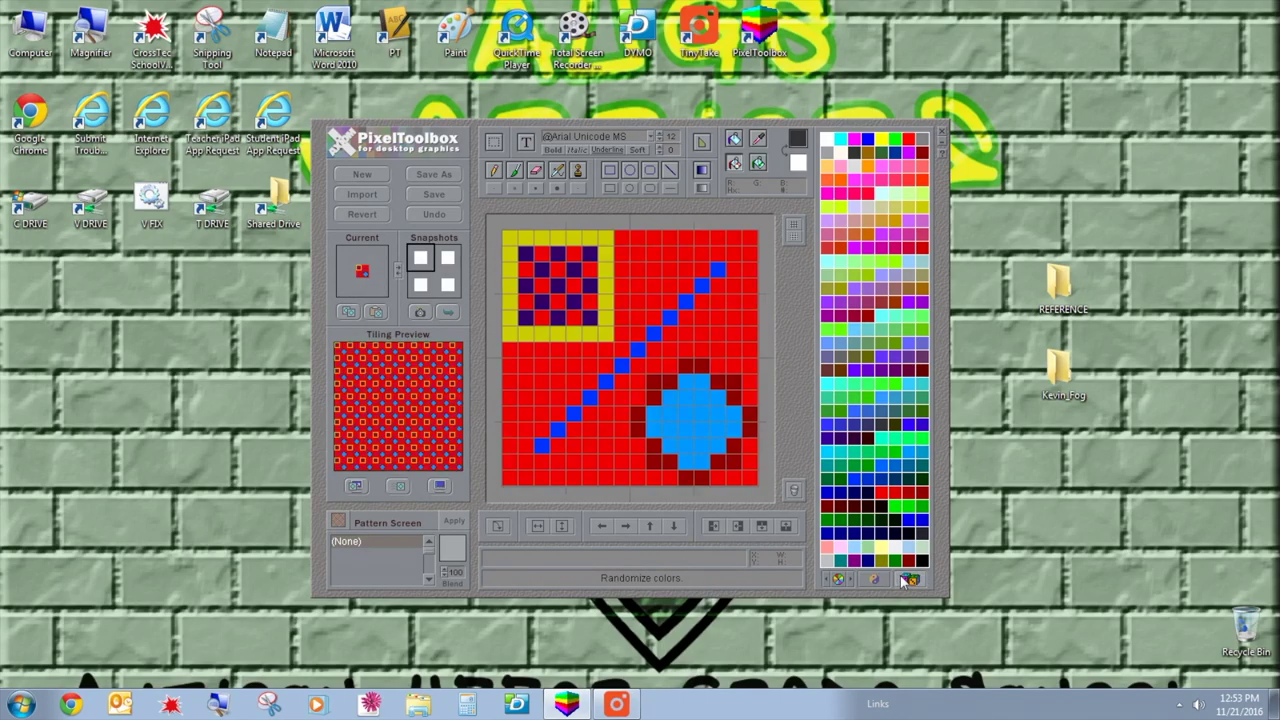
click(906, 580)
click(907, 580)
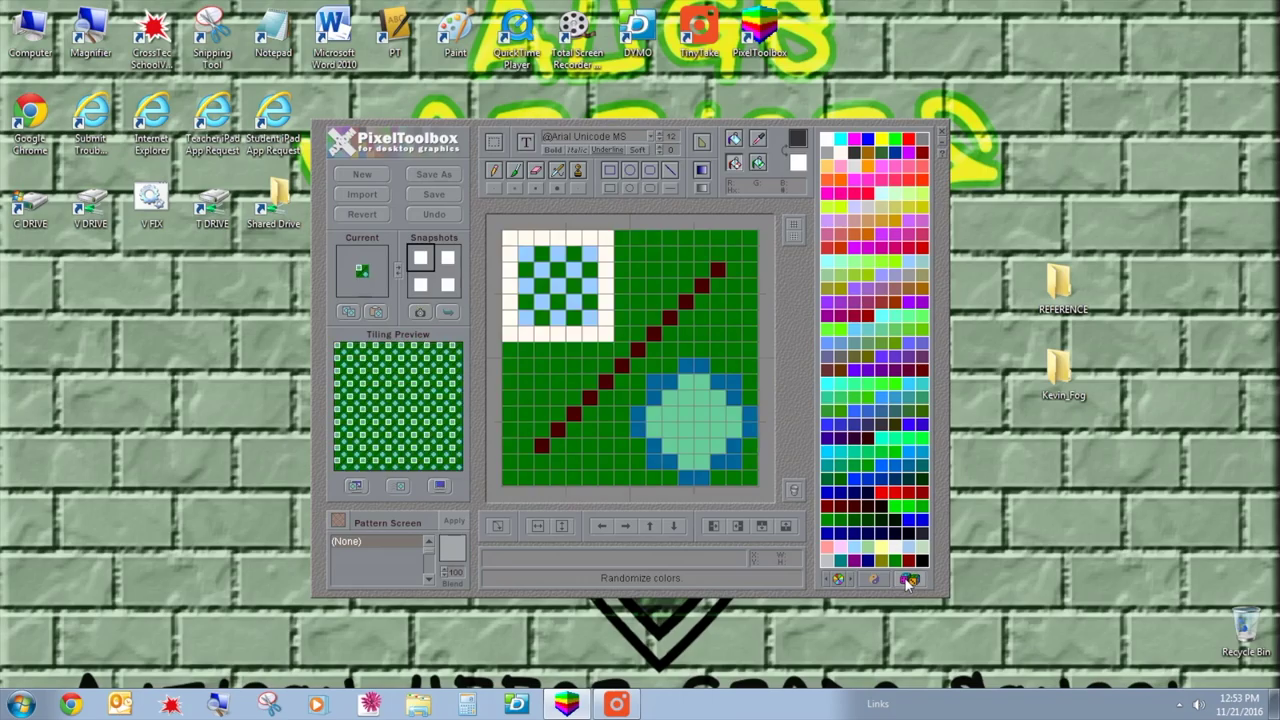
click(907, 580)
click(907, 580)
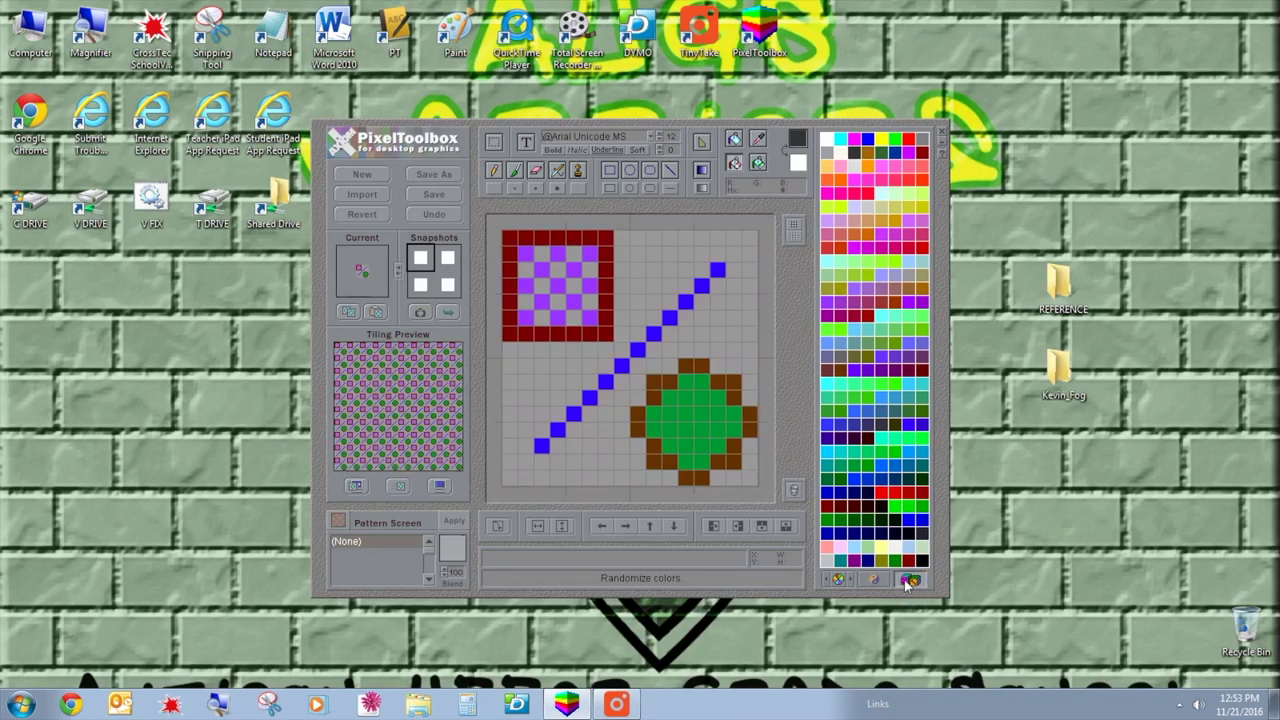
click(907, 580)
click(907, 580)
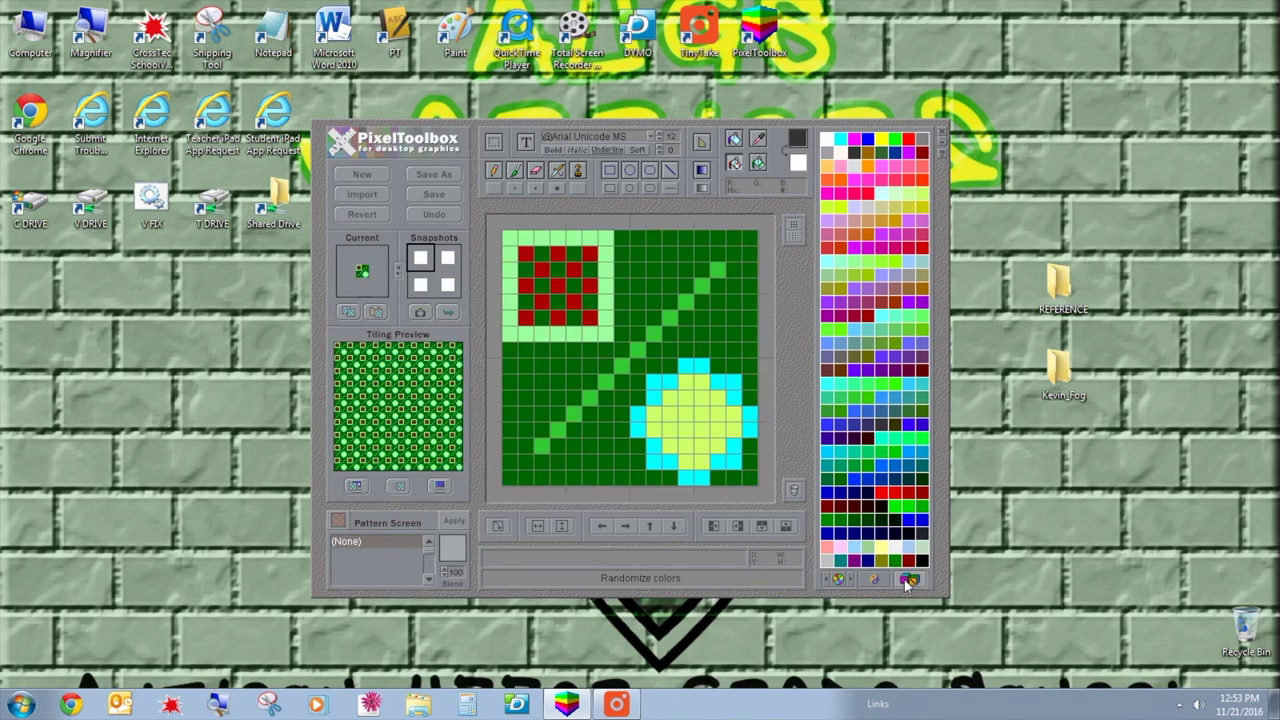
click(907, 580)
click(907, 580)
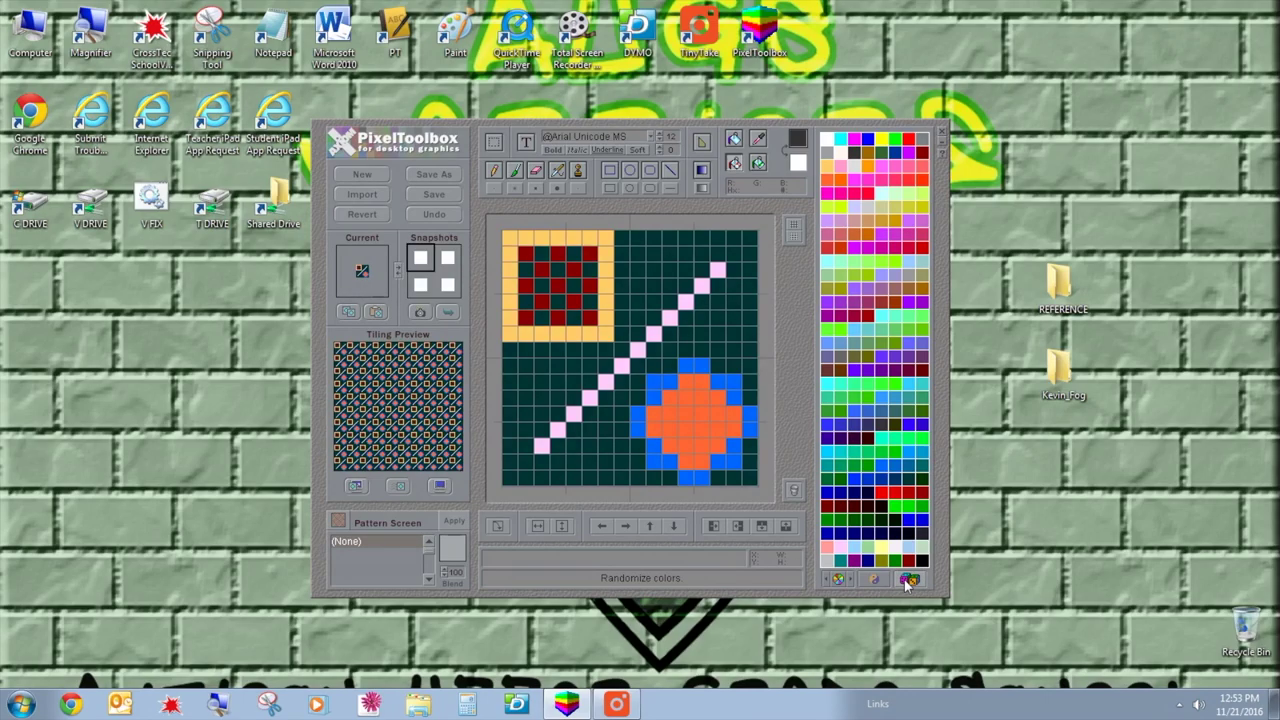
click(907, 580)
click(907, 580)
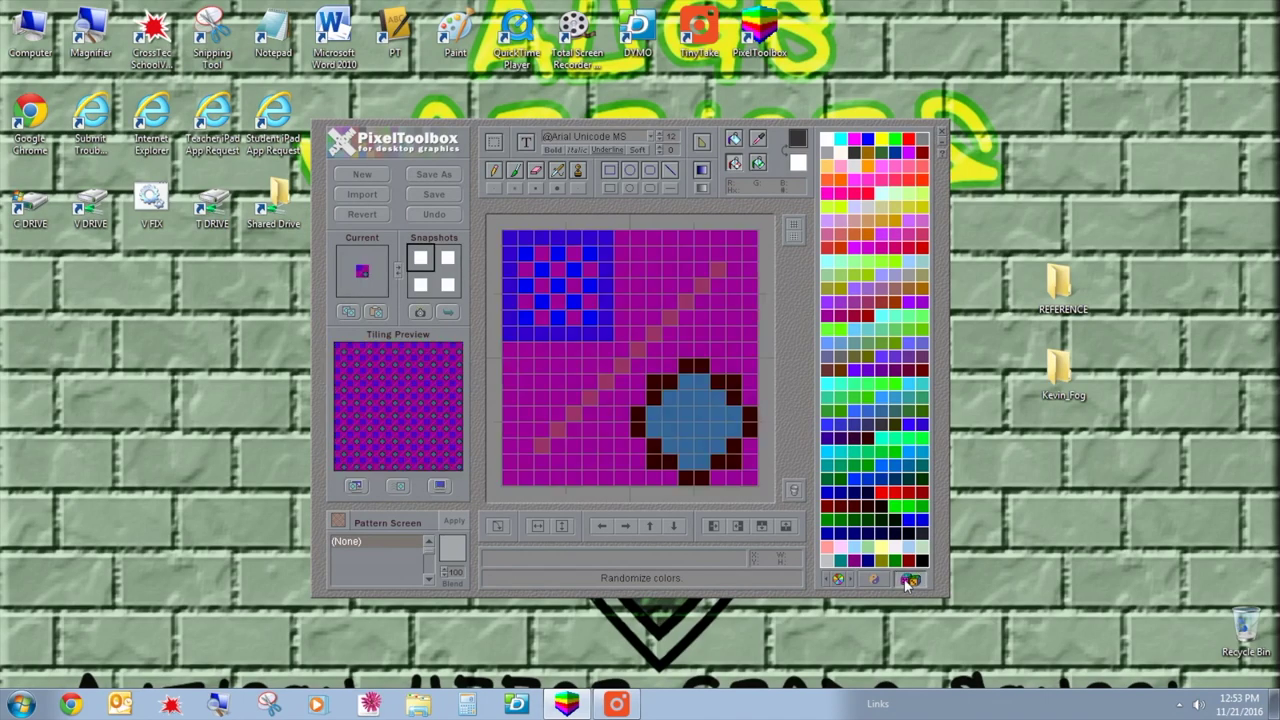
click(907, 580)
click(907, 580)
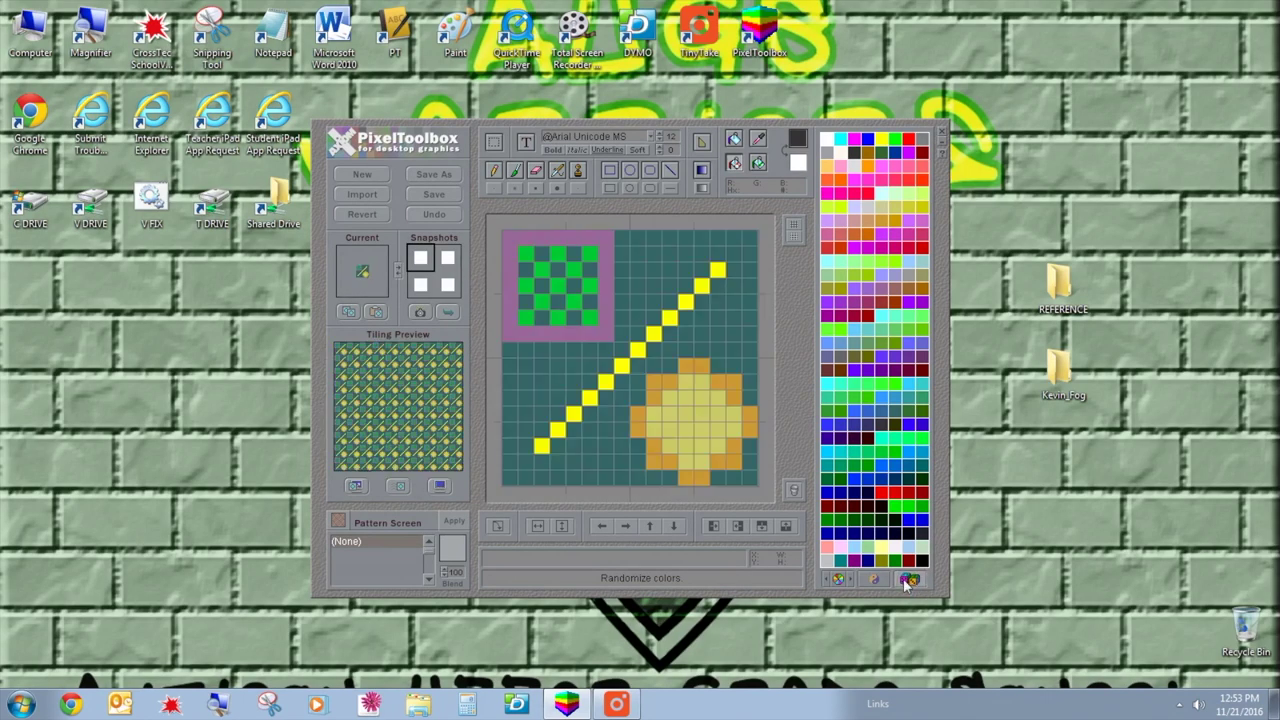
click(907, 580)
click(907, 580)
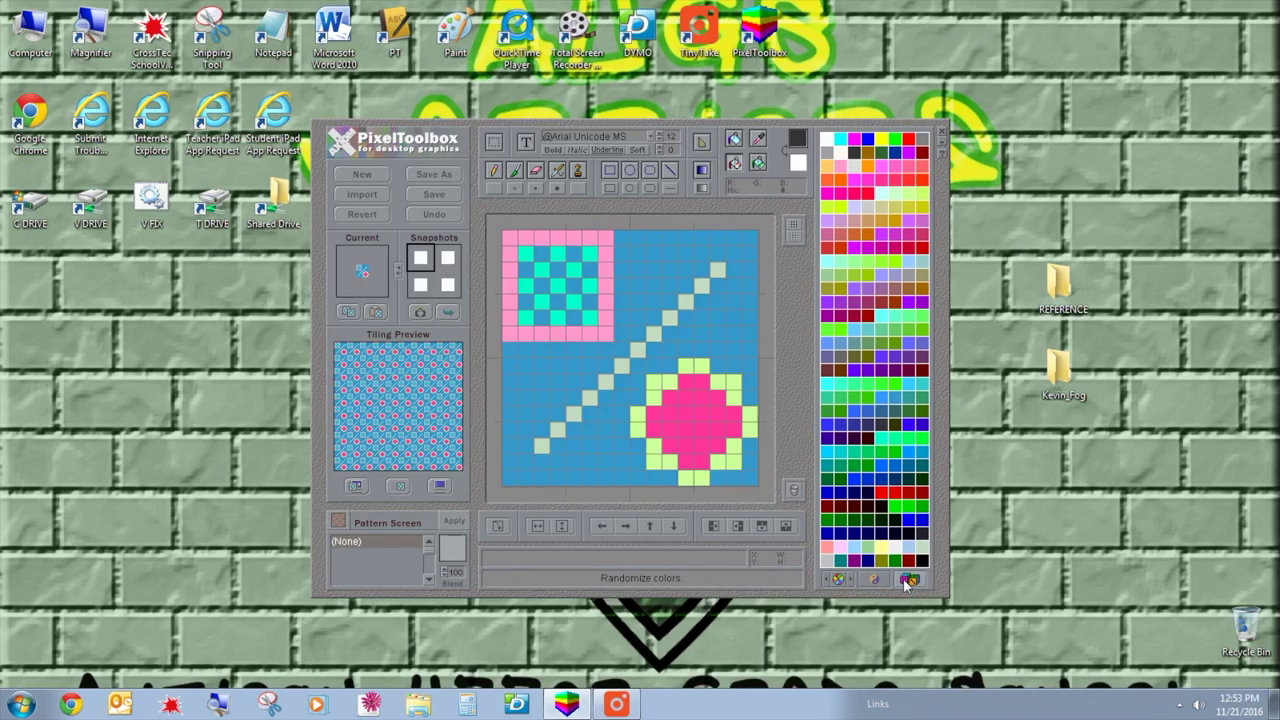
click(907, 580)
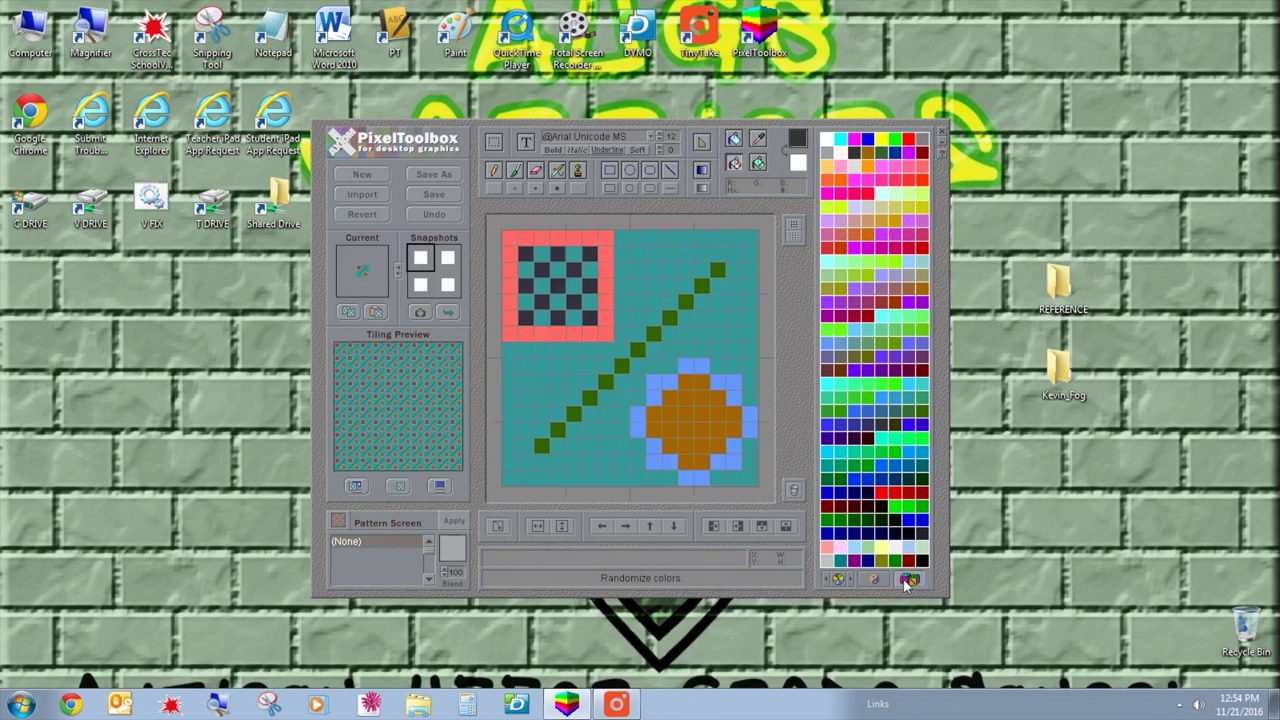
click(907, 580)
click(907, 580)
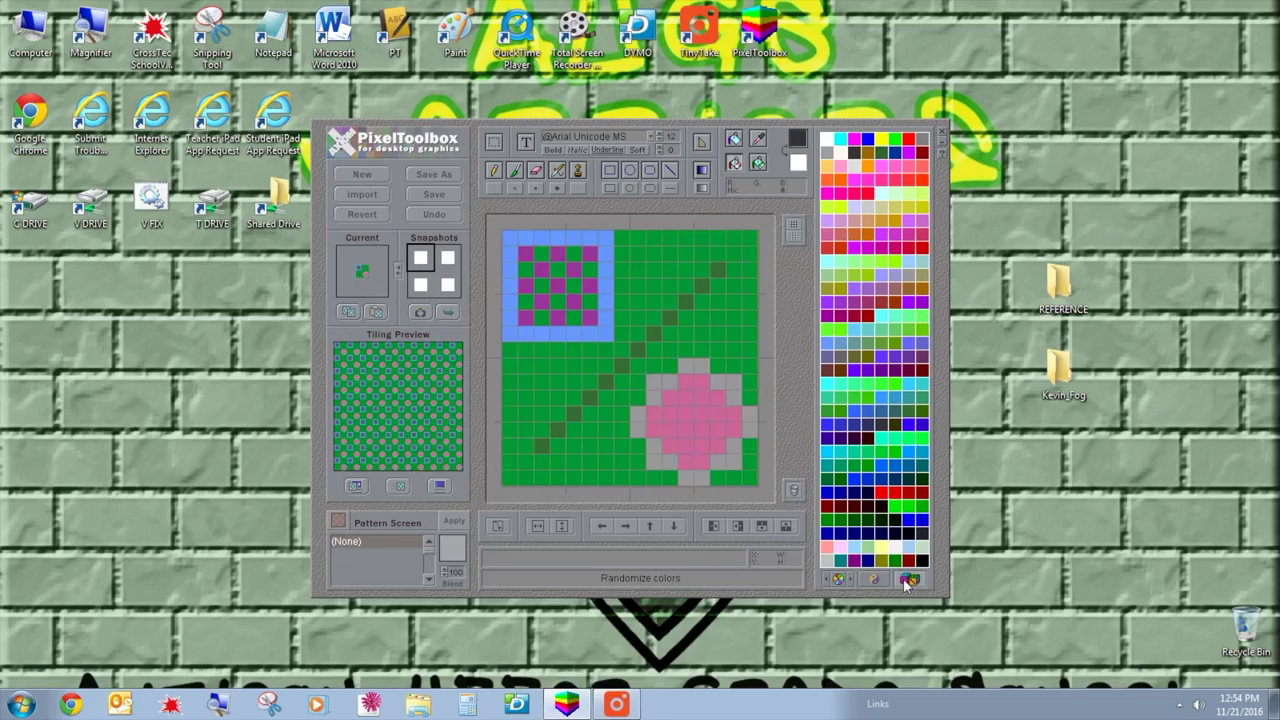
click(907, 580)
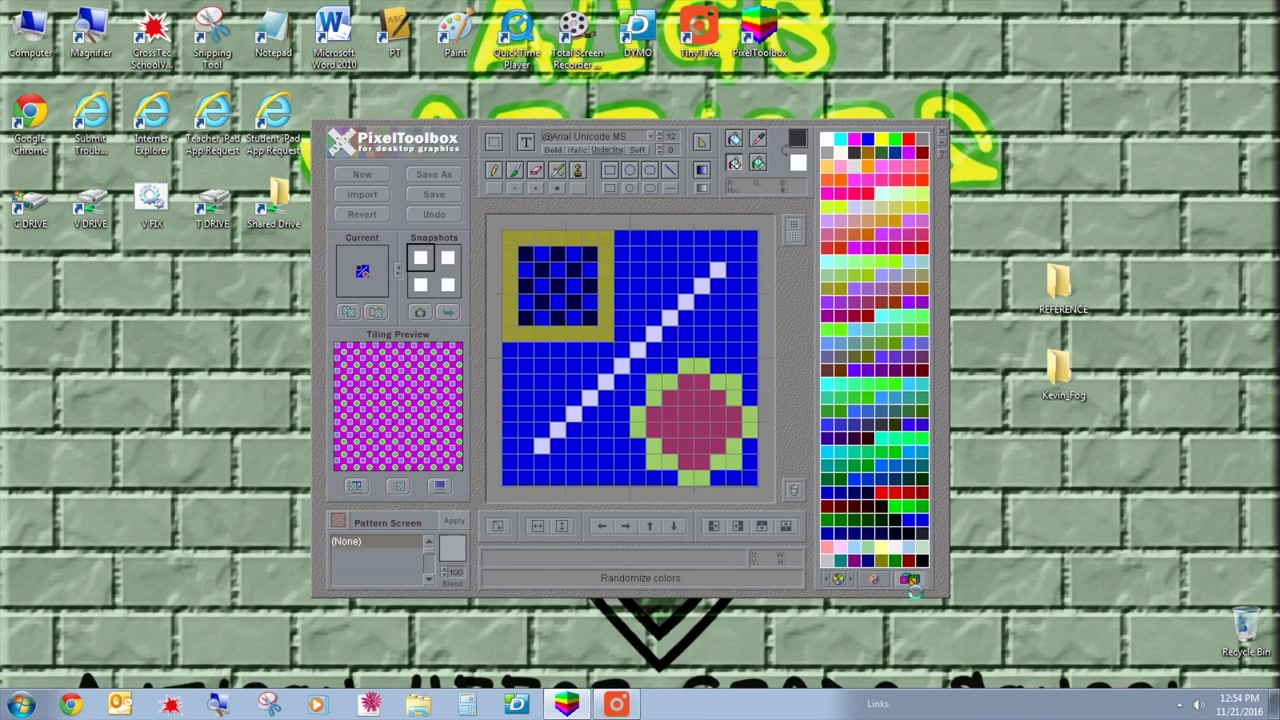
click(908, 582)
click(908, 582)
click(907, 582)
click(907, 582)
click(907, 582)
click(907, 582)
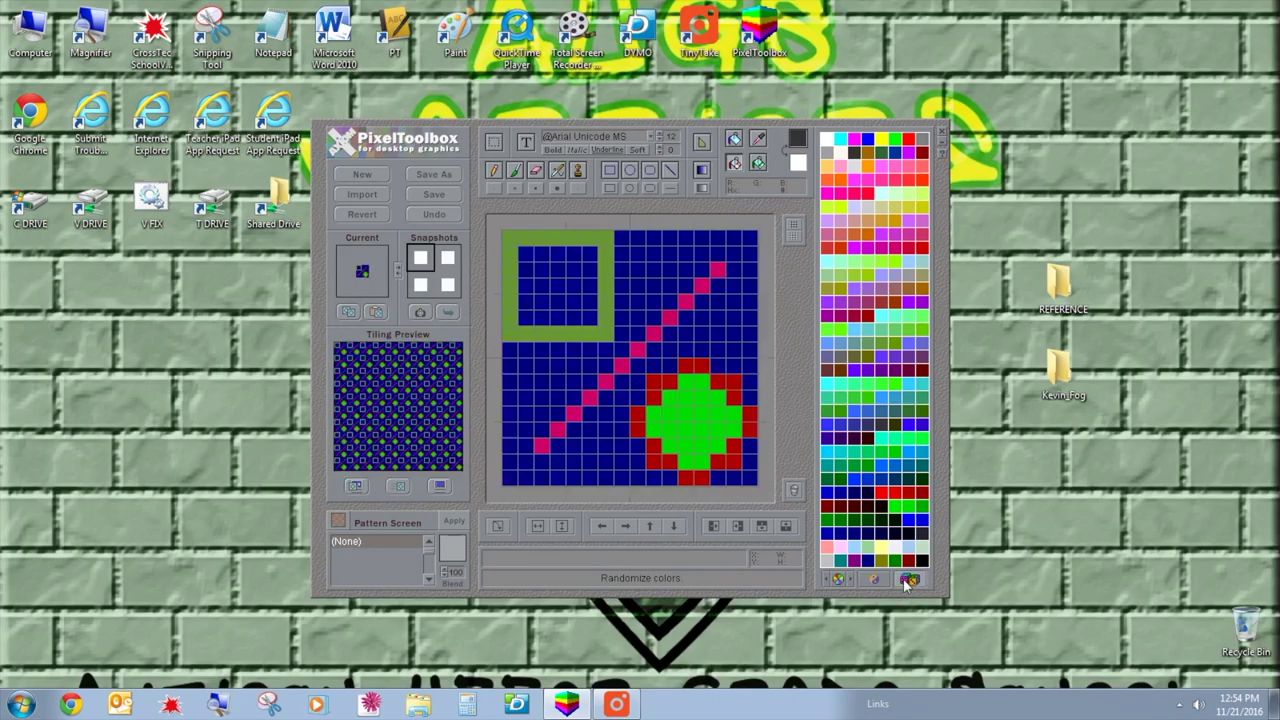
click(907, 582)
click(907, 582)
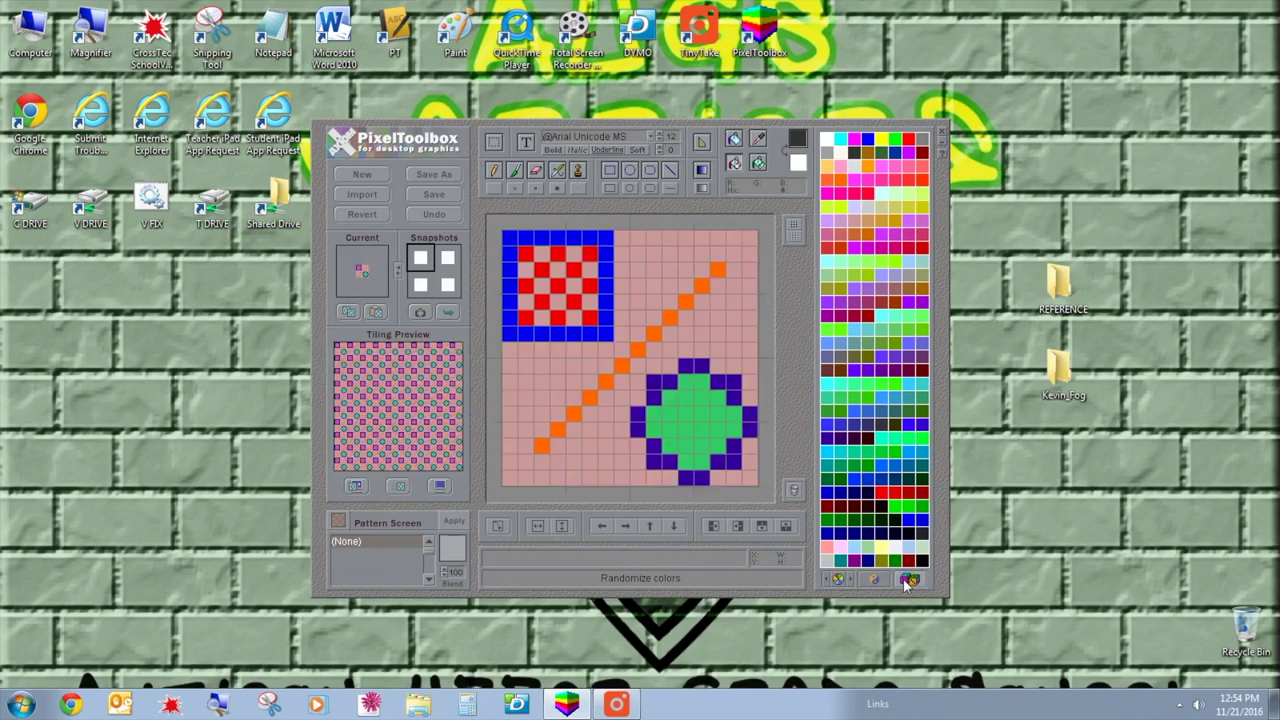
click(907, 582)
click(907, 582)
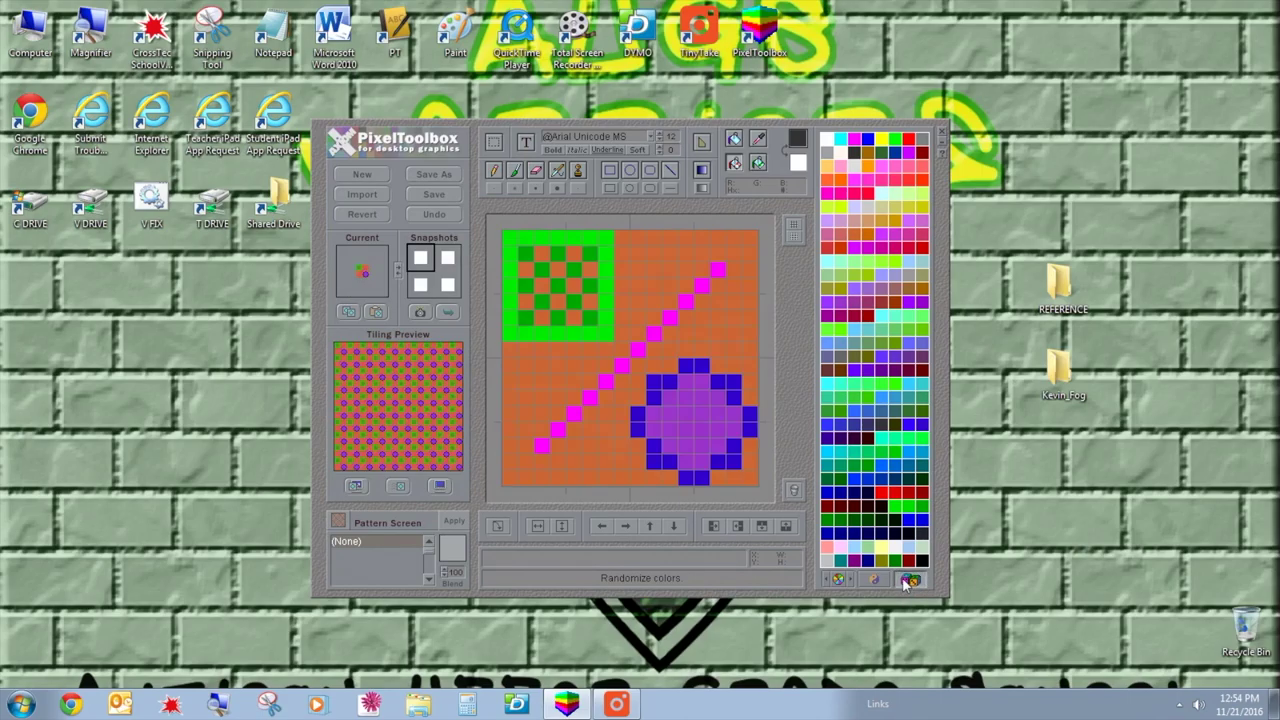
click(907, 582)
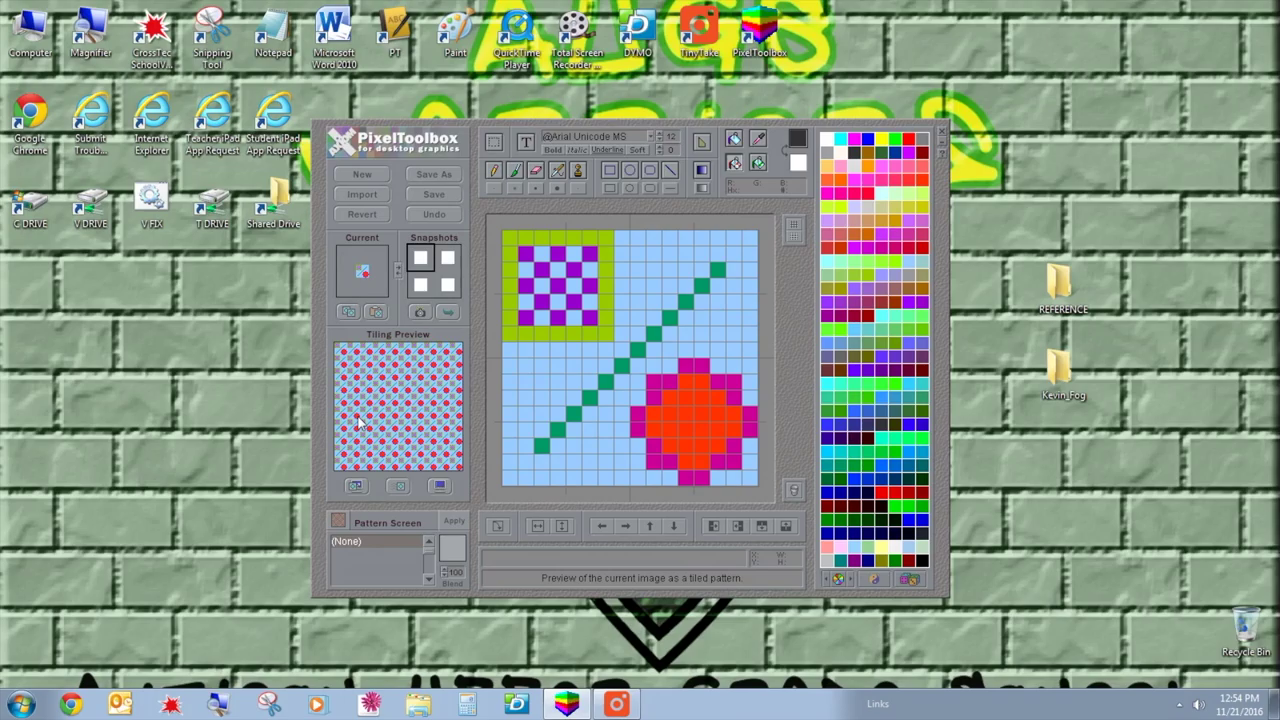
- Recolour the light blue background to white, then start saving the image
click(758, 165)
click(828, 141)
click(716, 254)
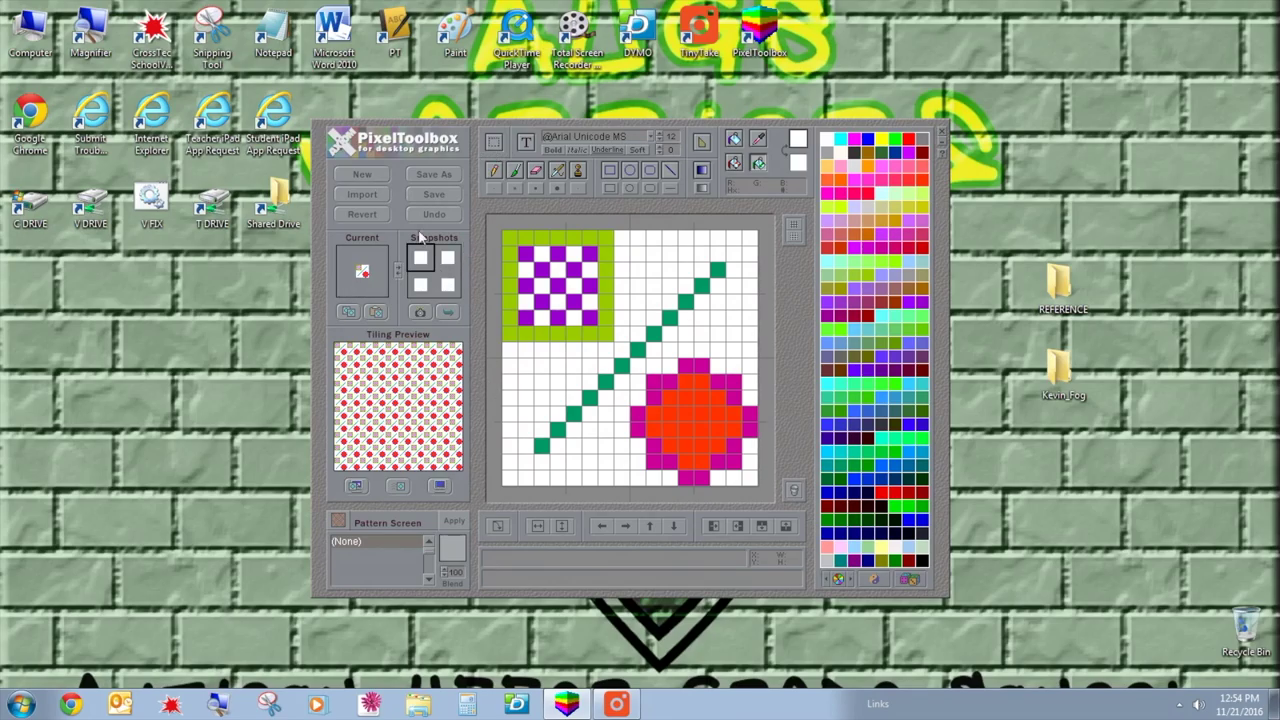
click(429, 177)
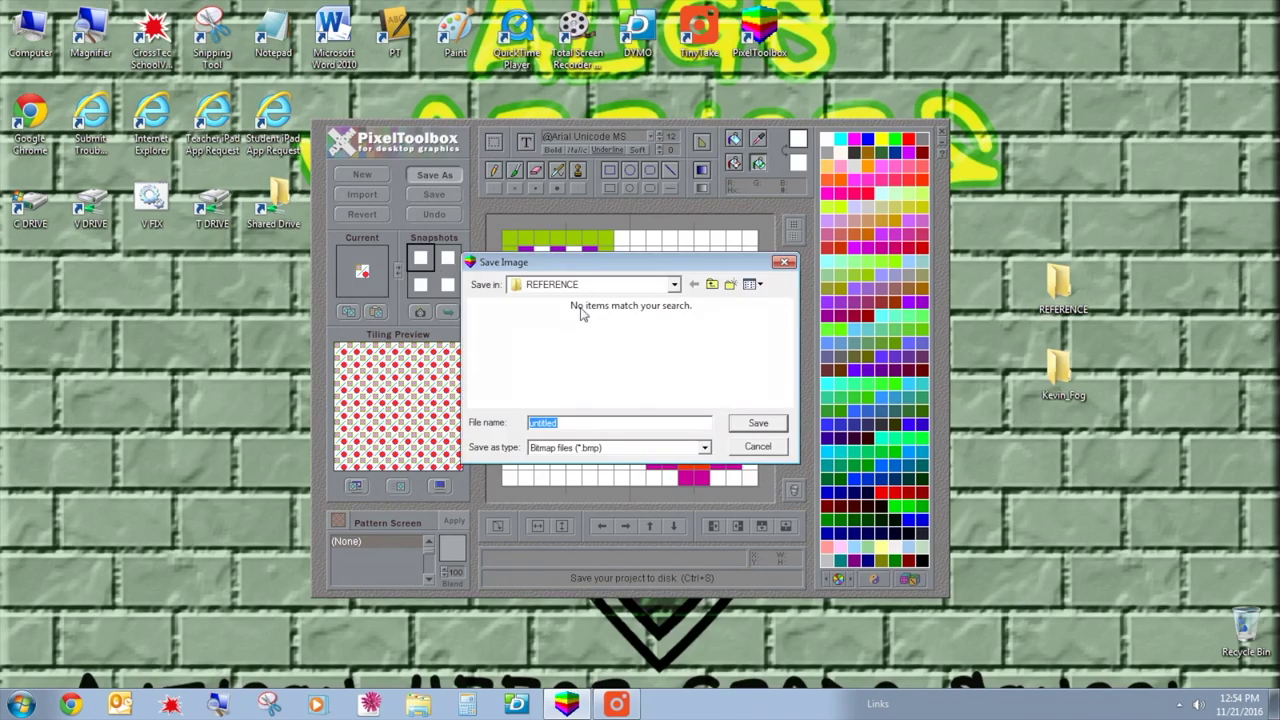
- Save the tile as frame 0.bmp in the project folder on the Desktop
click(711, 284)
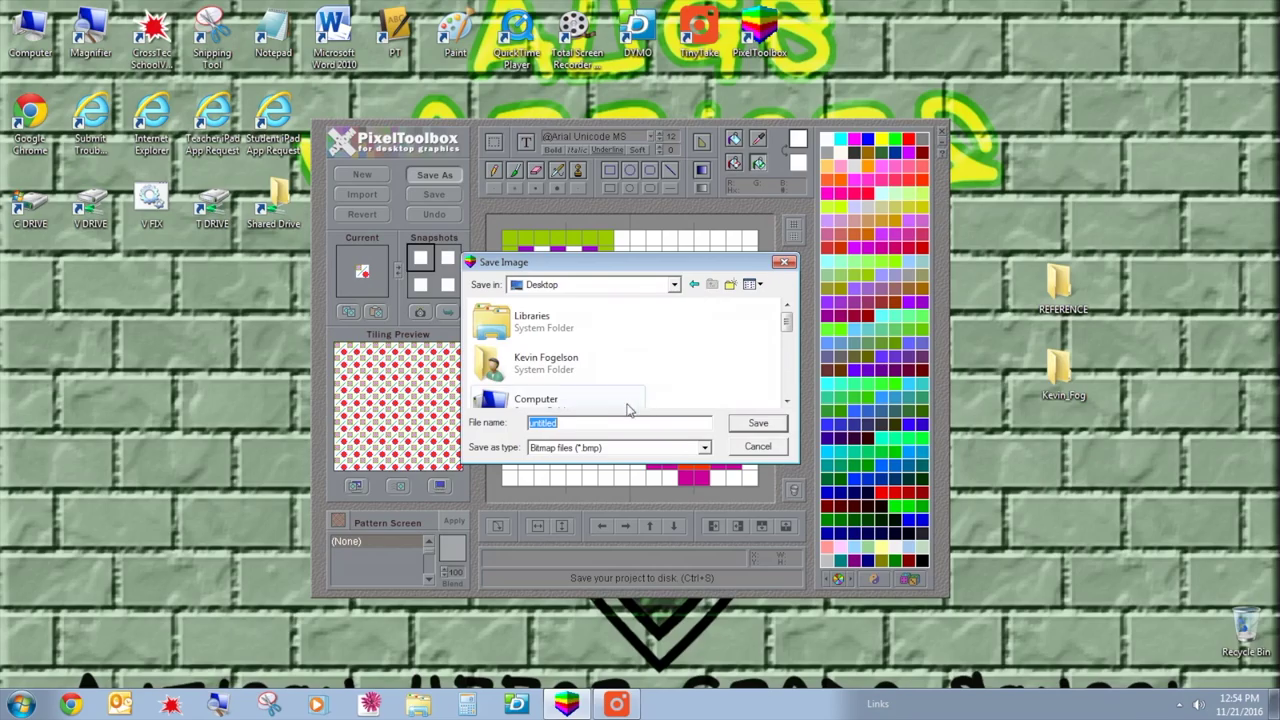
click(563, 367)
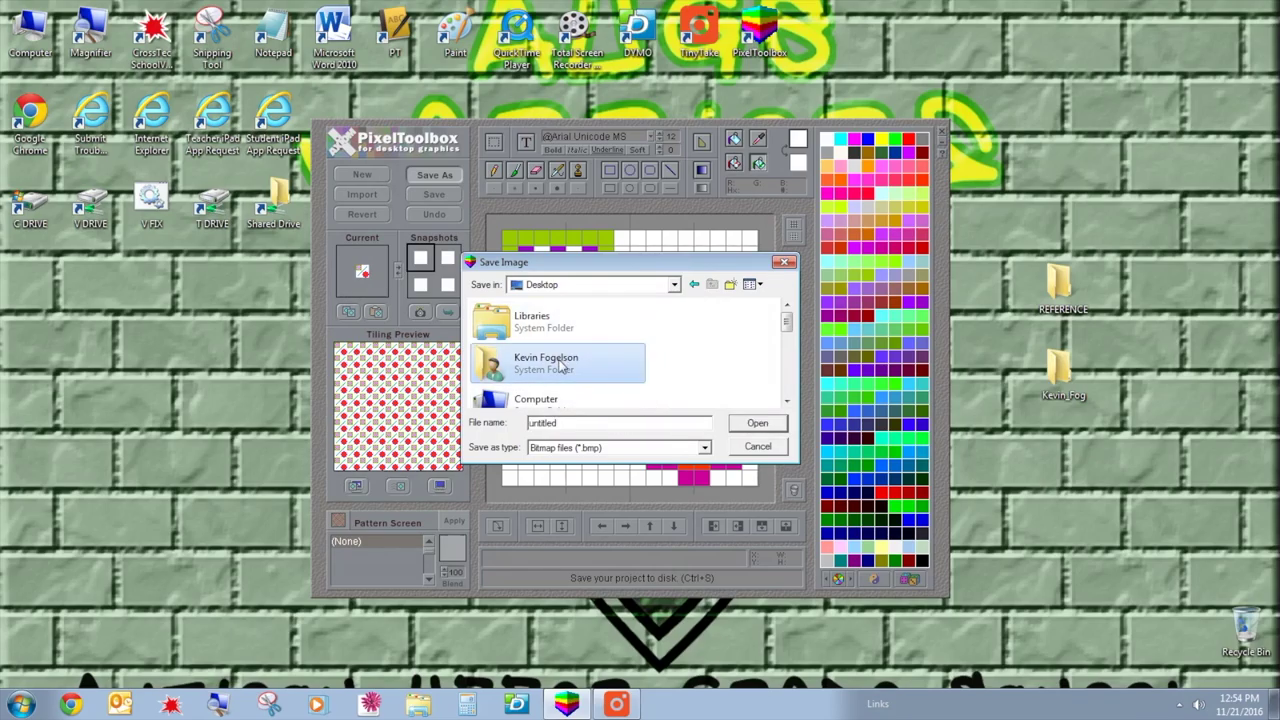
scroll(563, 367, down, 2)
click(557, 333)
double_click(555, 322)
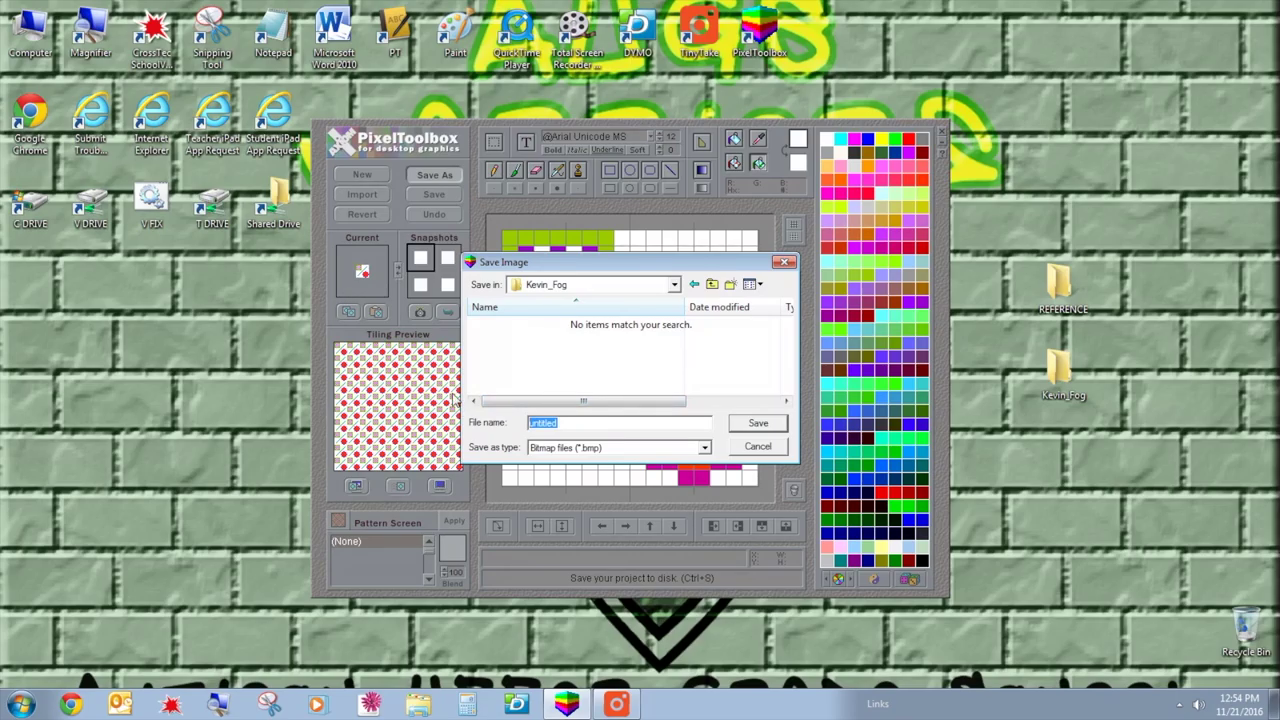
text(0)
key(Return)
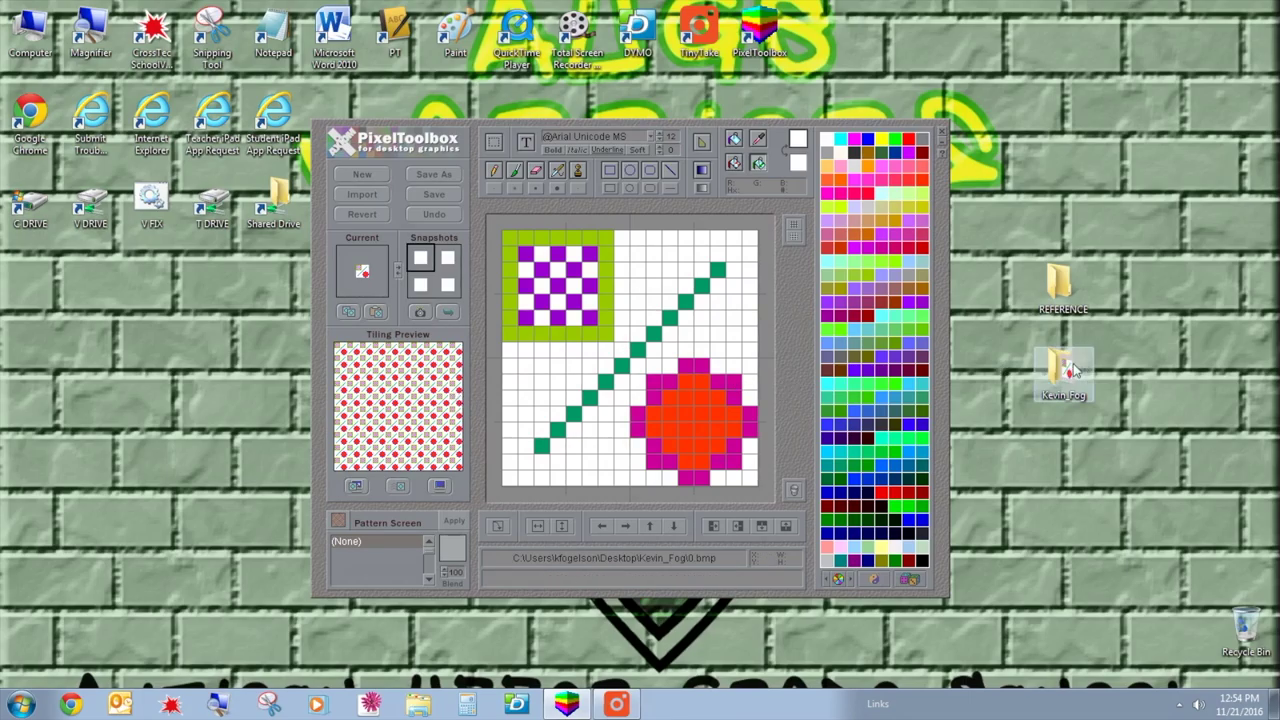
- Open 0.bmp from the project folder to check it, then close the viewer and folder
double_click(1068, 372)
double_click(748, 108)
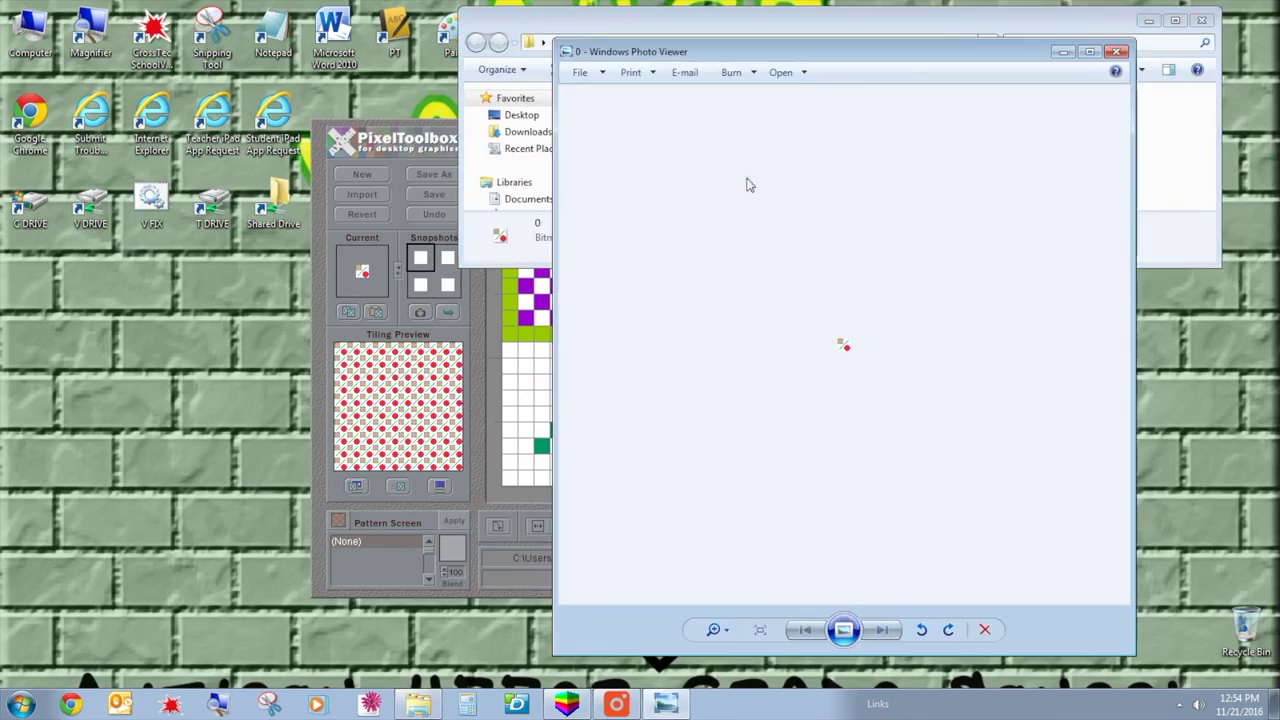
click(1116, 51)
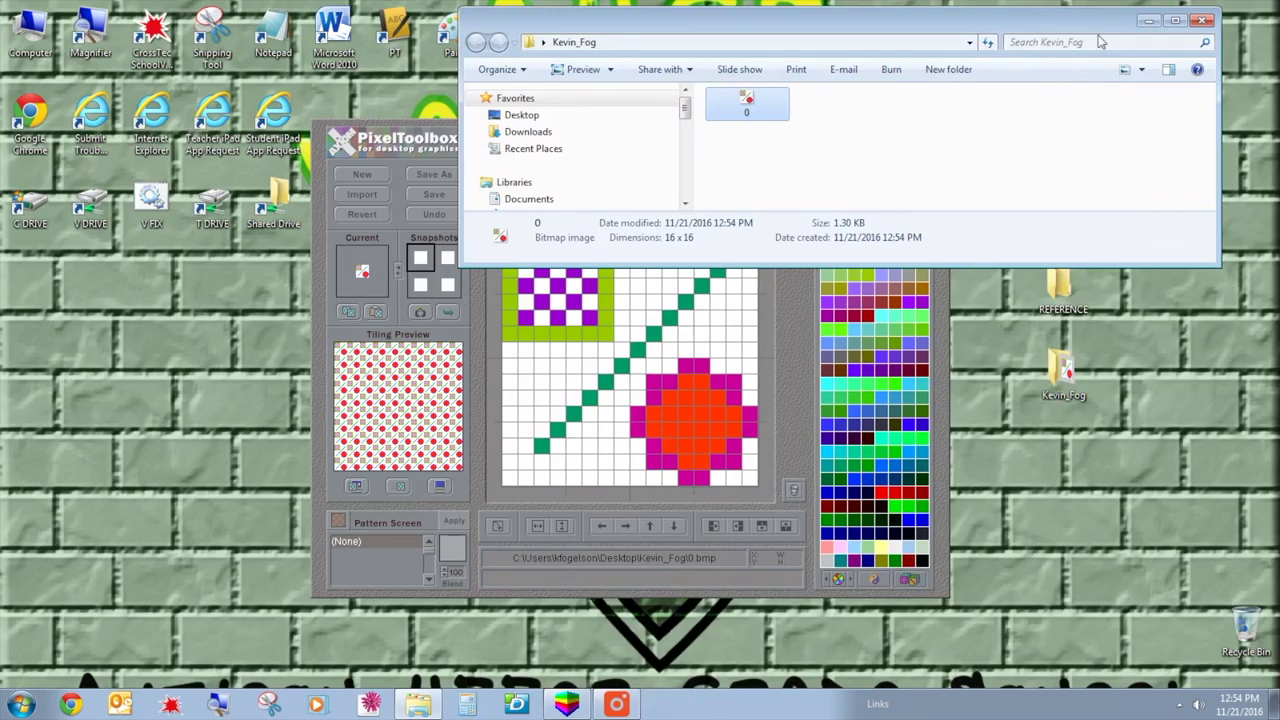
click(1149, 21)
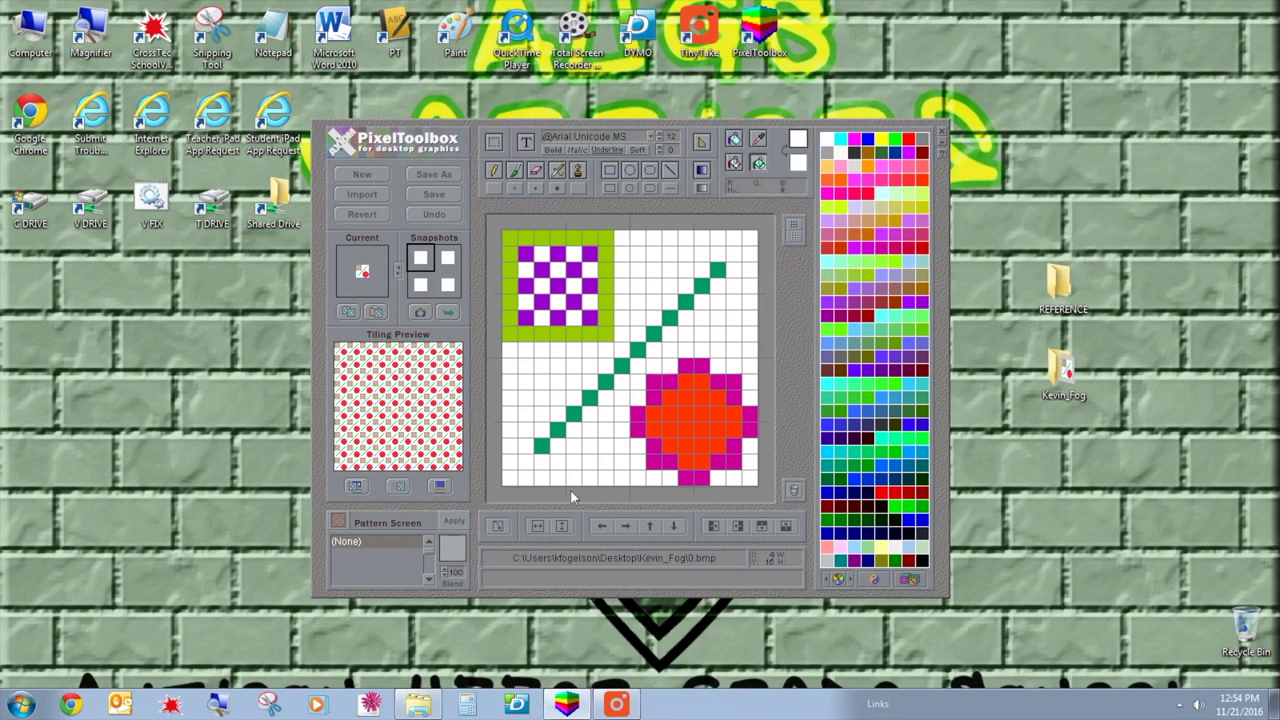
- Shift the tile one pixel right and save it as frame 1
click(627, 526)
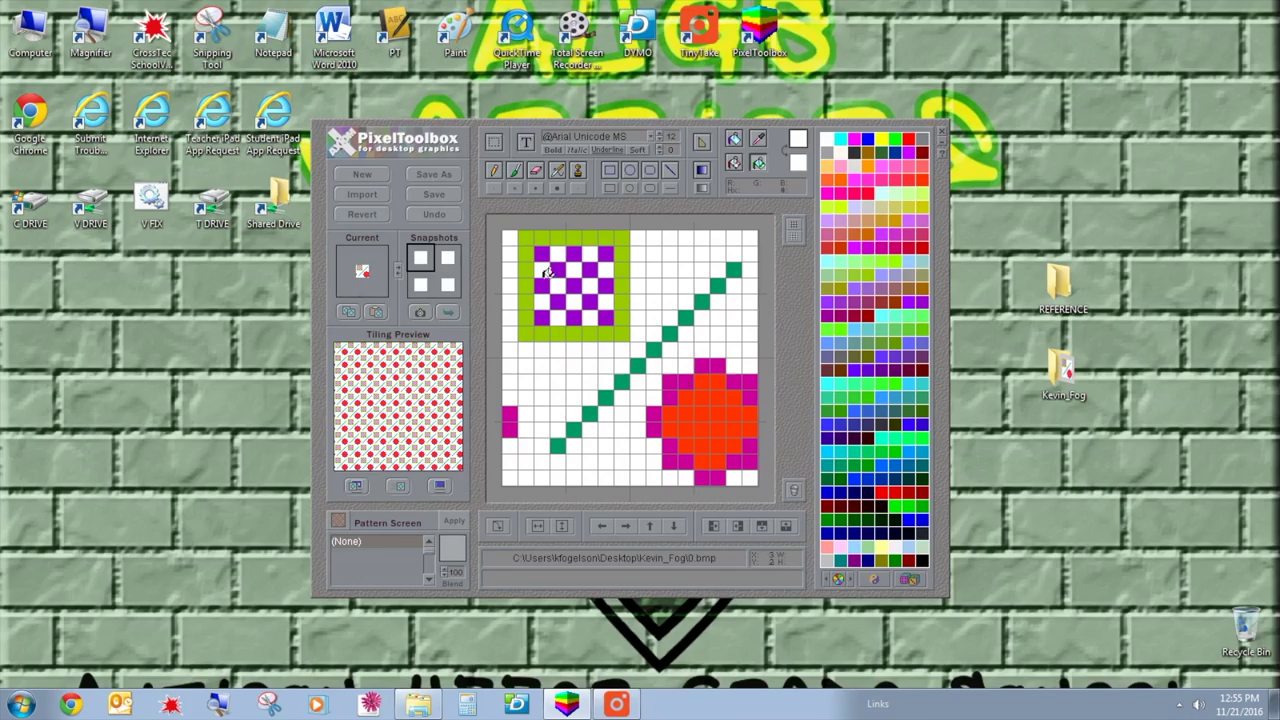
click(436, 175)
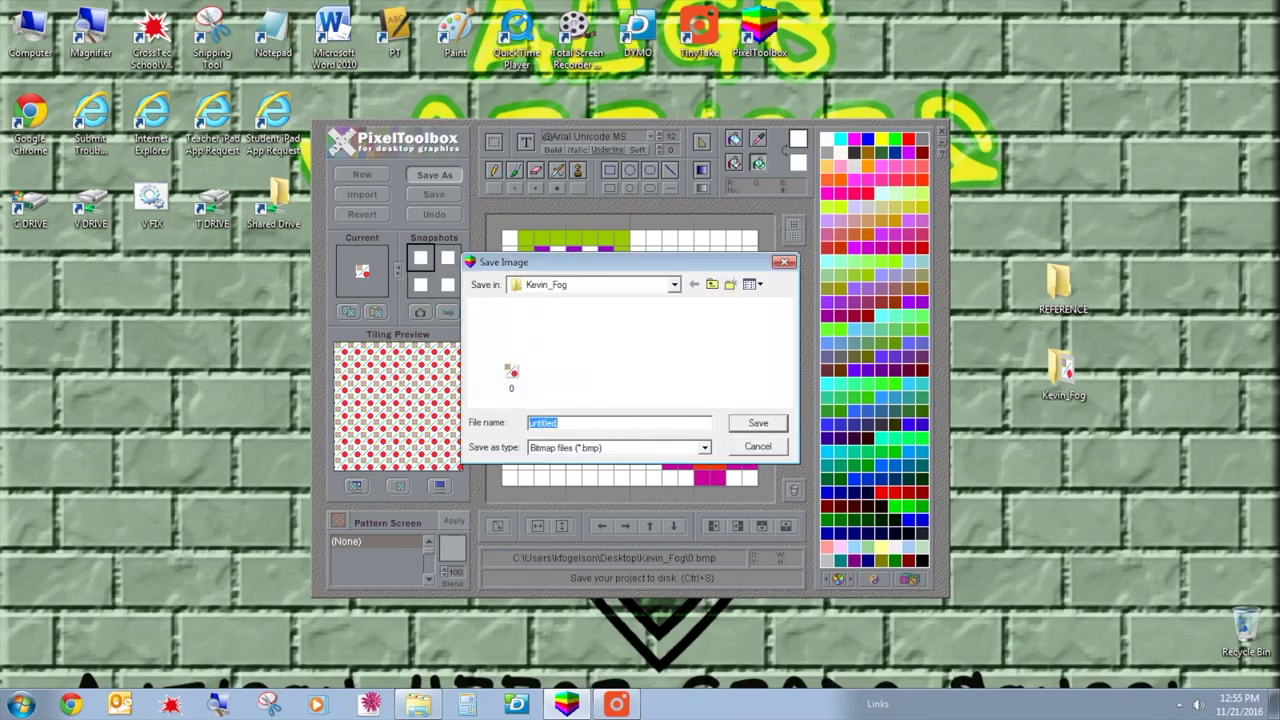
text(1)
click(735, 429)
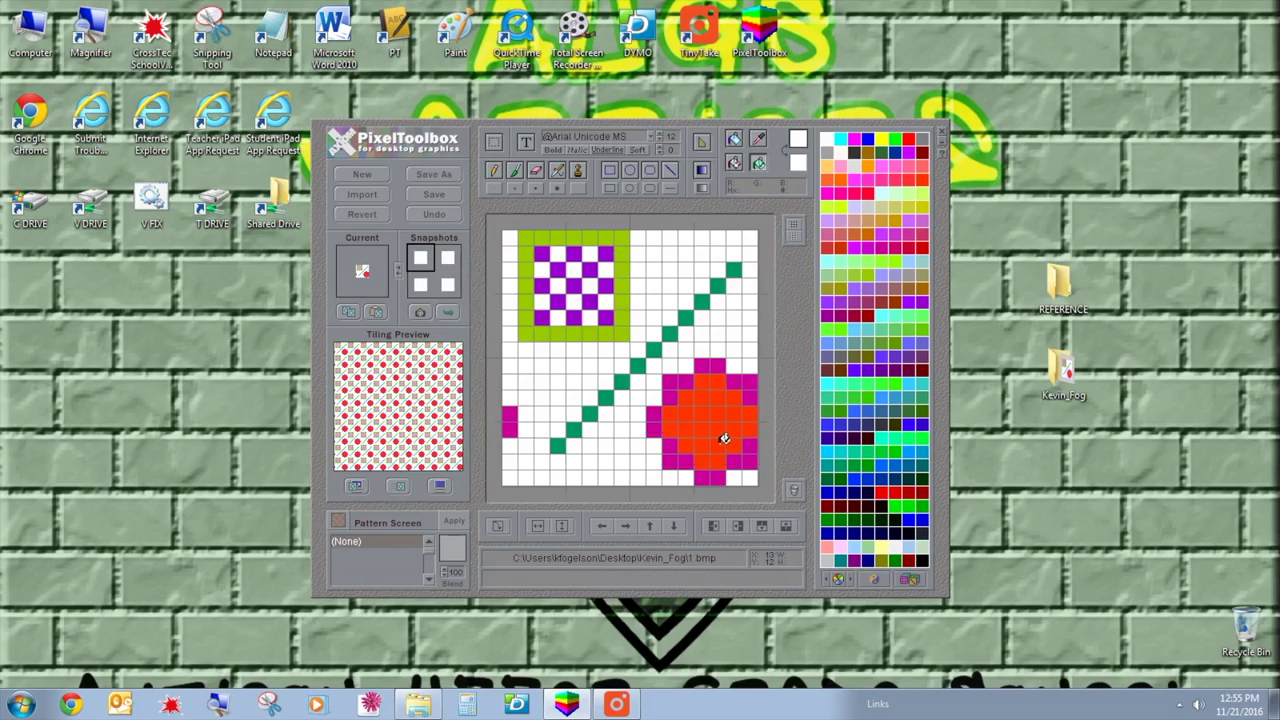
- Shift the tile another pixel right and save it as frame 2
click(622, 529)
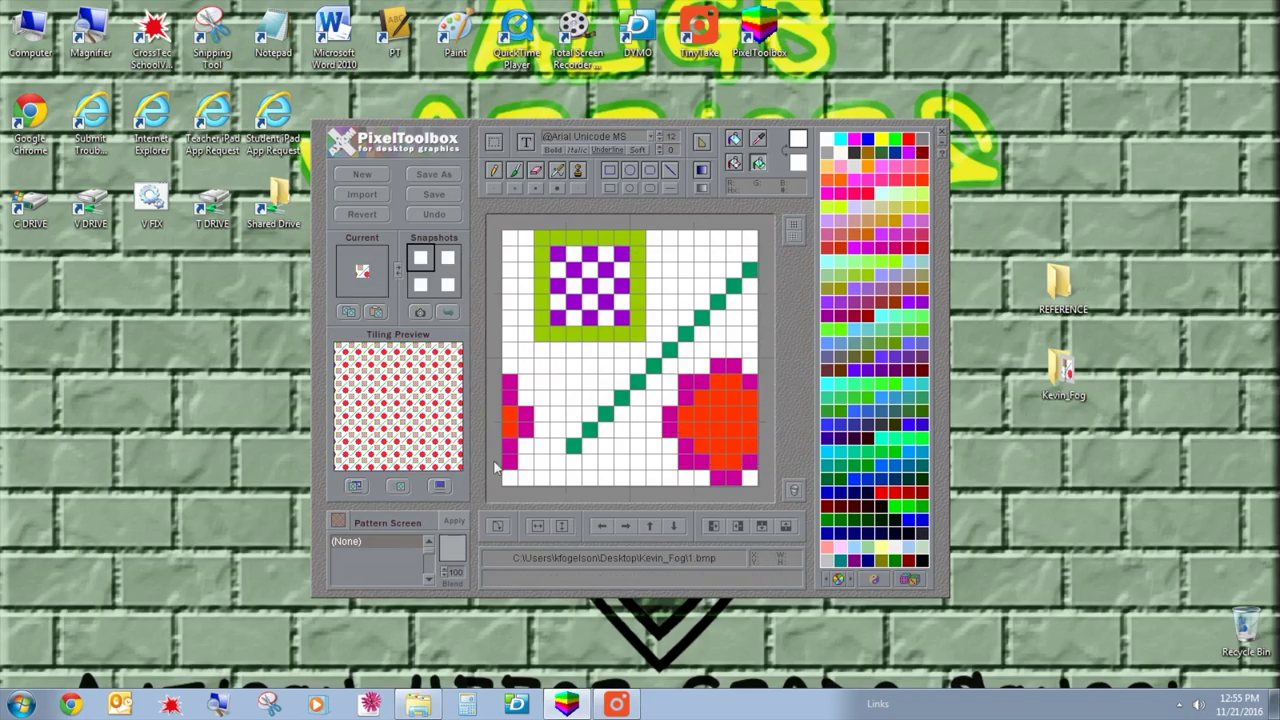
click(434, 175)
text(2)
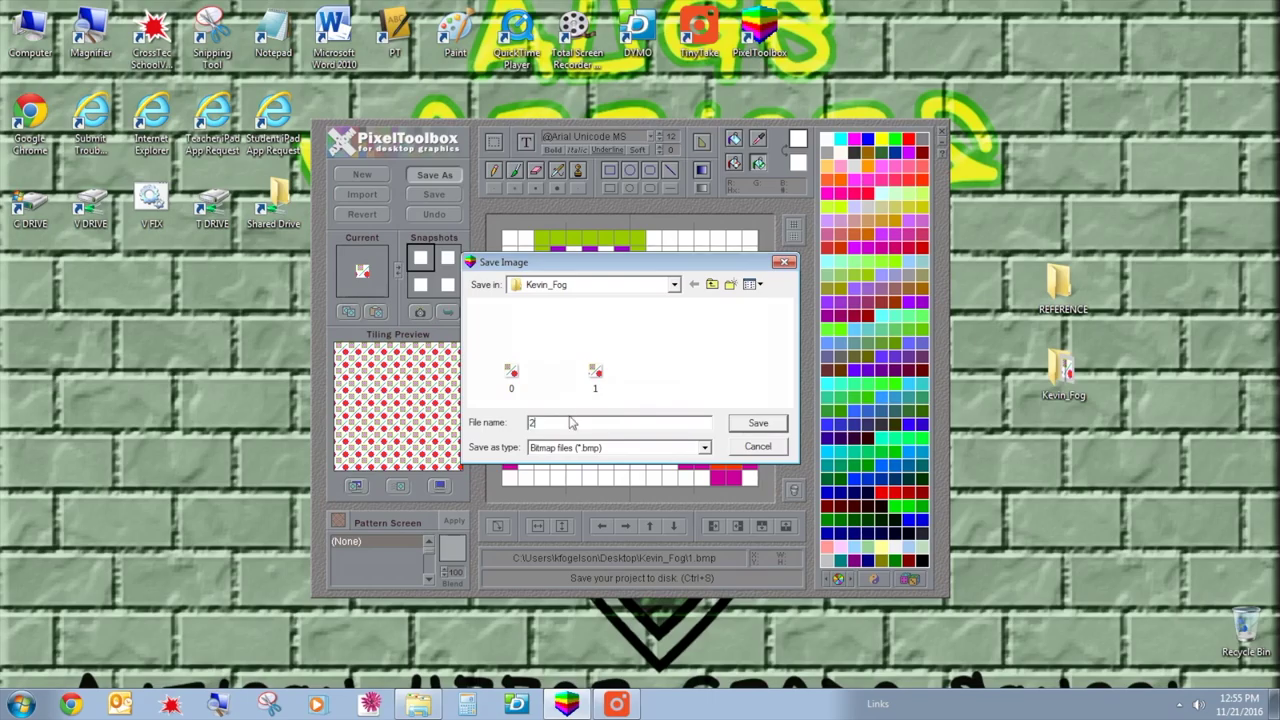
key(Return)
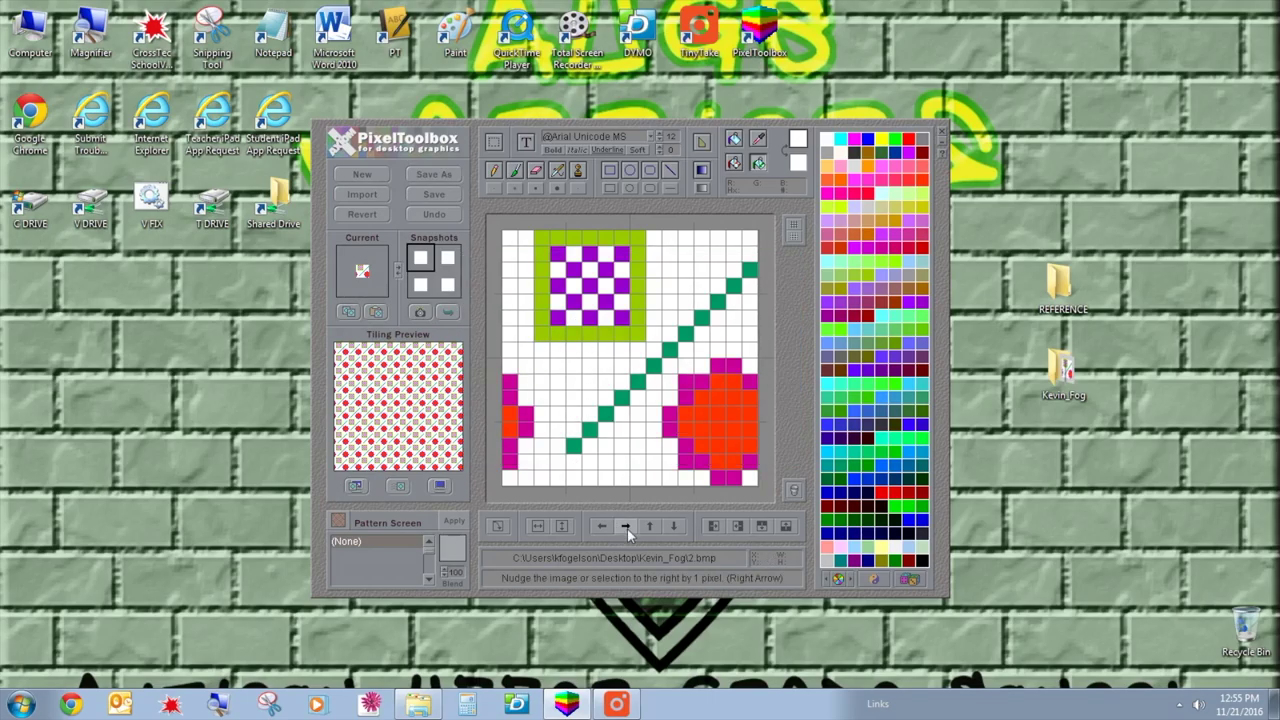
- Shift the tile a third pixel right and save it as frame 3
click(627, 527)
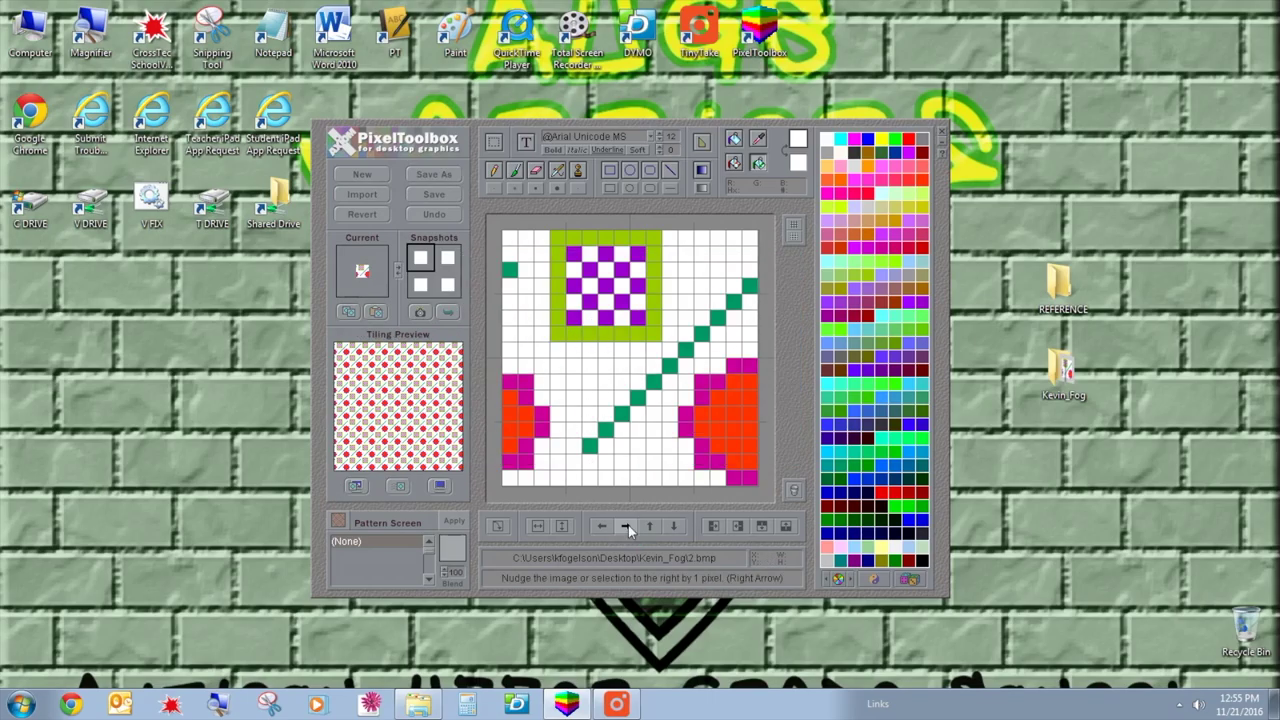
click(434, 175)
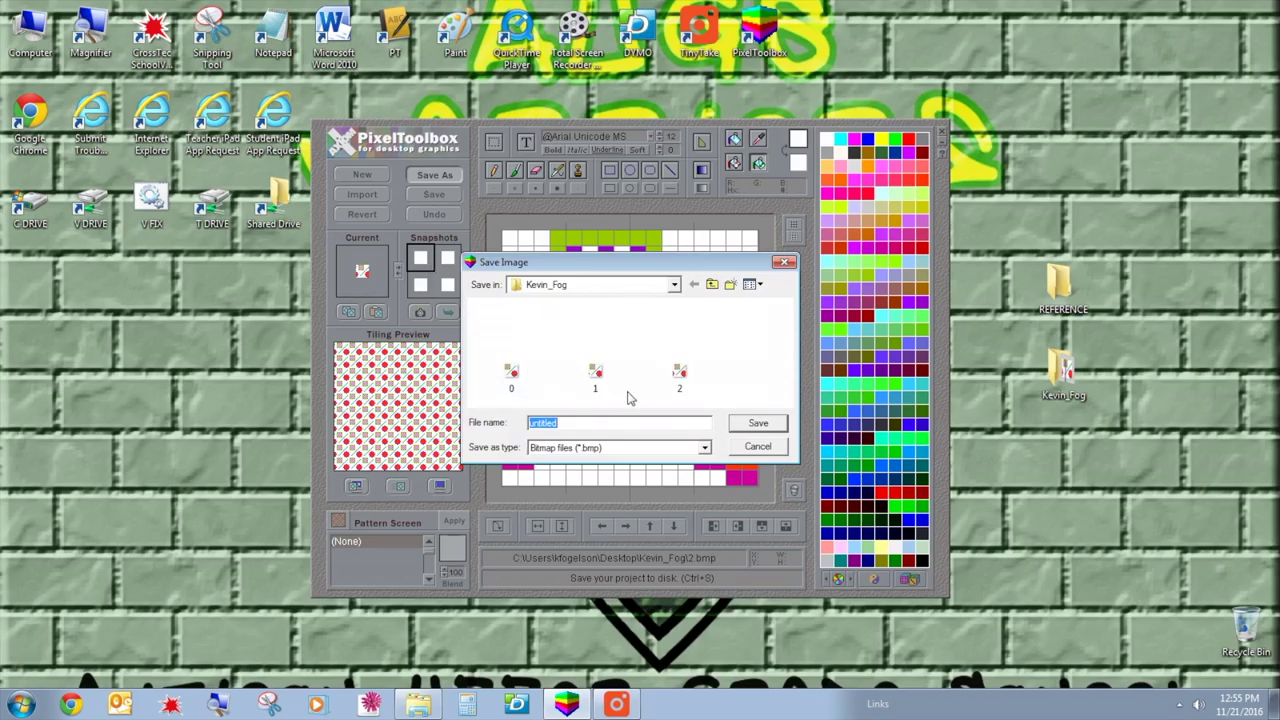
text(3)
click(757, 424)
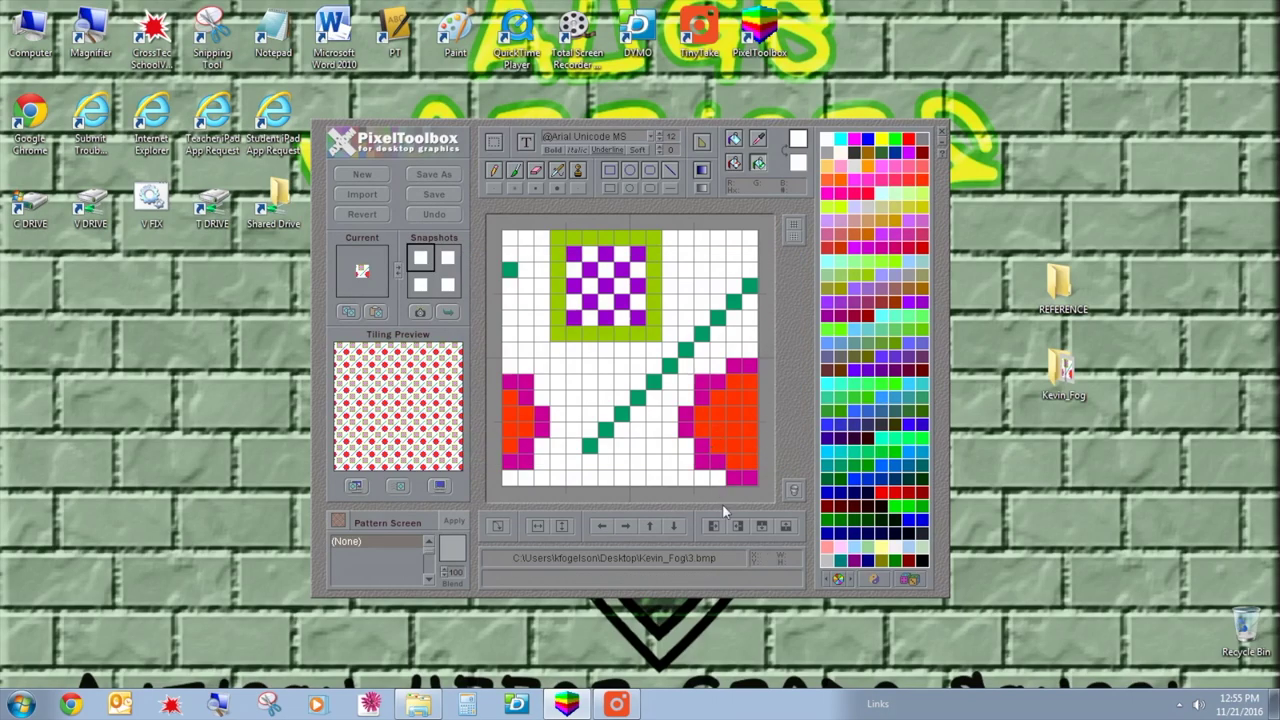
- Shift the tile one pixel down and save it as frame 4
click(674, 528)
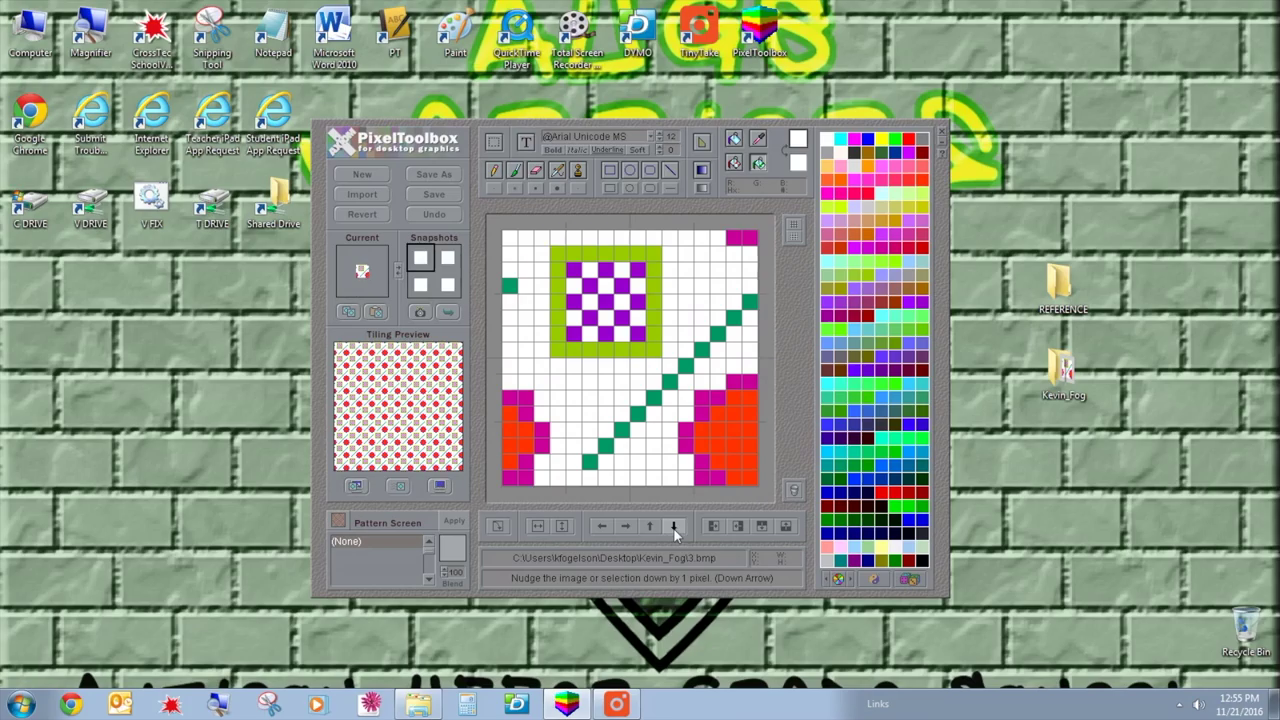
click(426, 176)
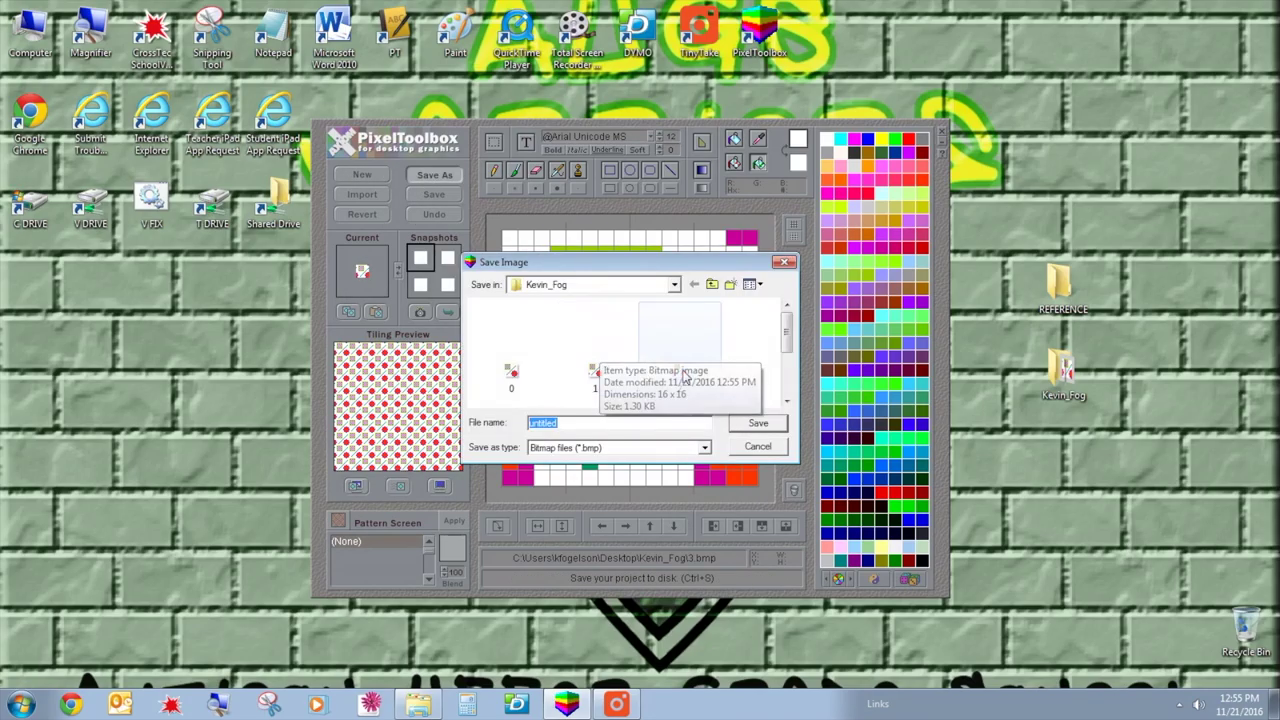
text(3)
click(786, 401)
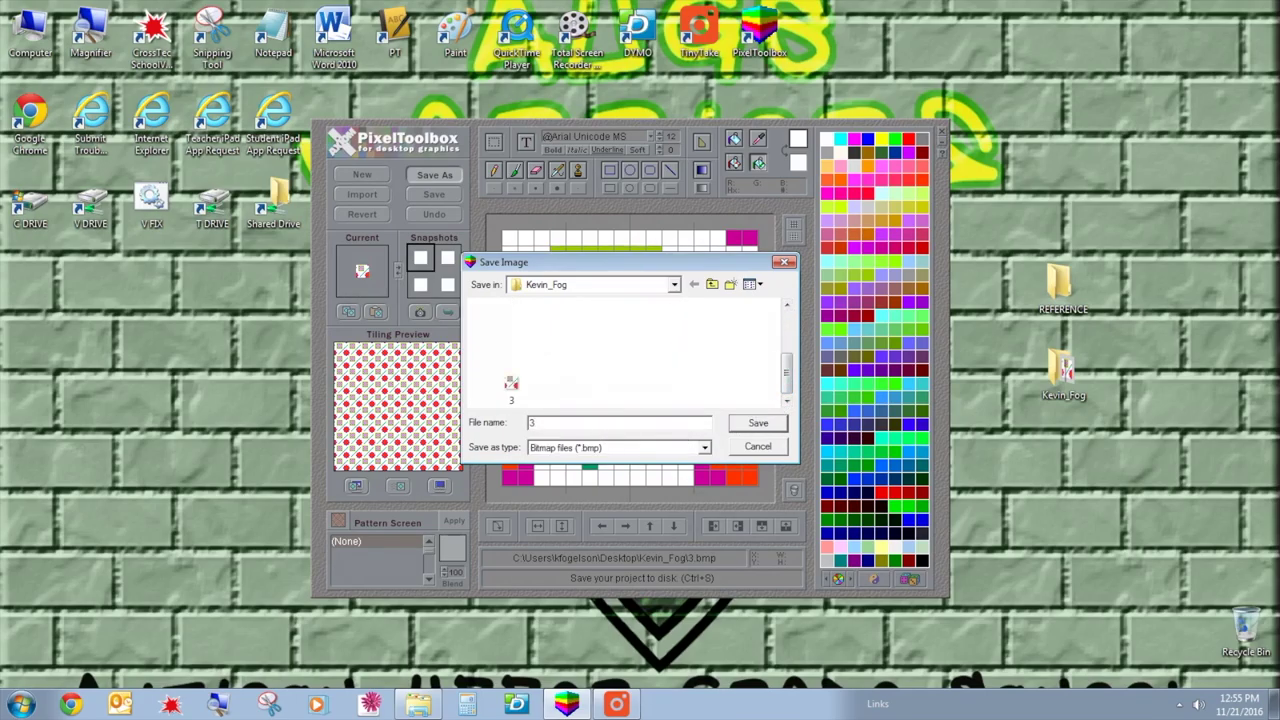
click(776, 426)
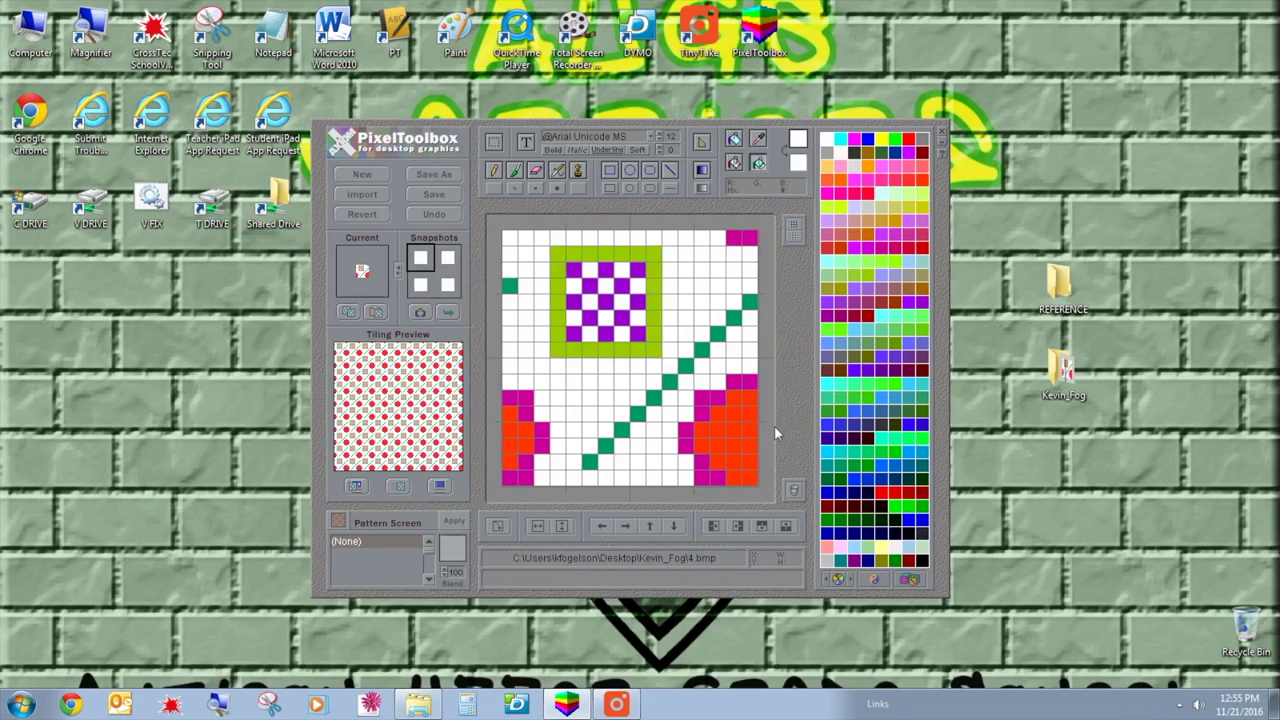
- Shift the tile one pixel right and one down, and save it as frame 5
click(628, 526)
click(673, 526)
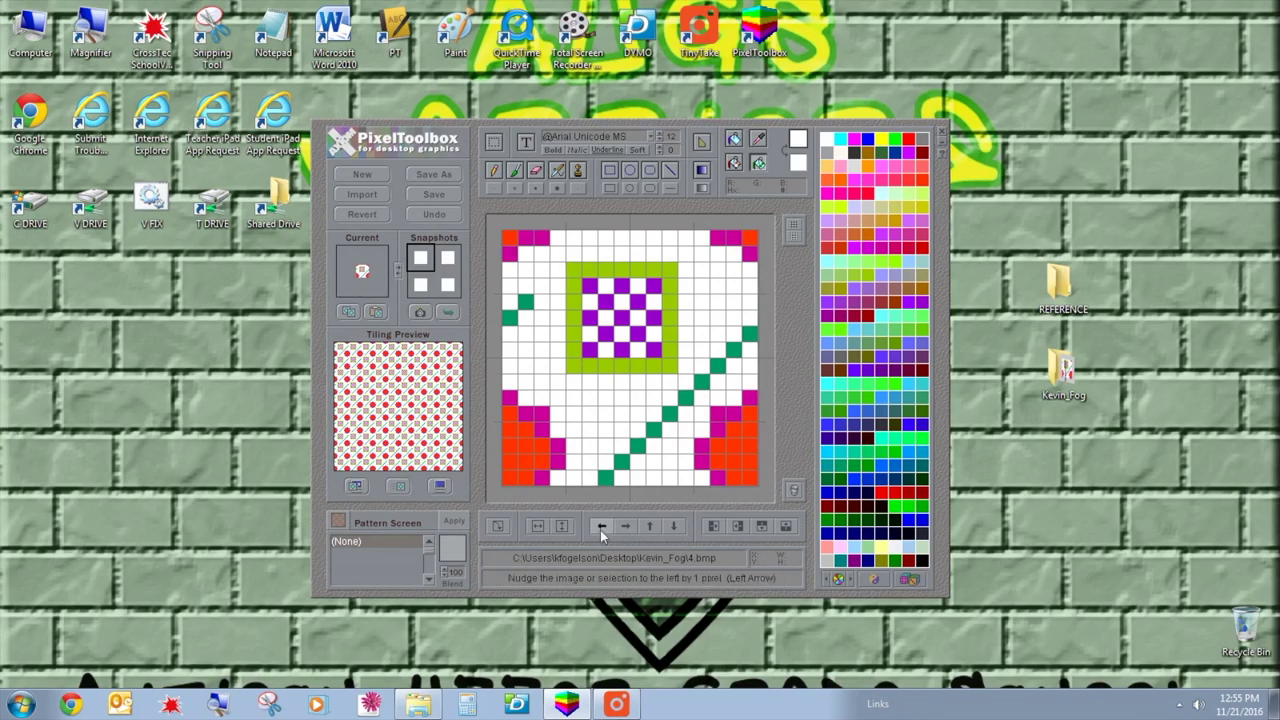
click(431, 174)
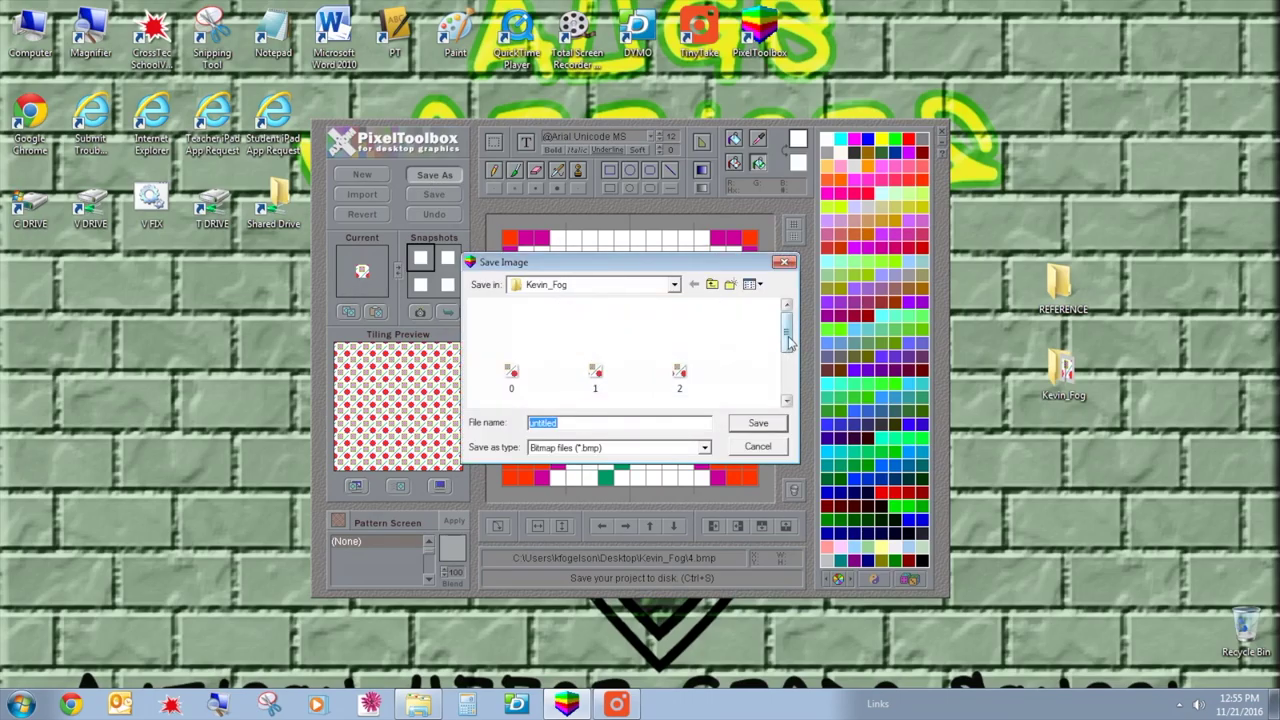
drag(788, 342, 788, 386)
text(5)
click(758, 423)
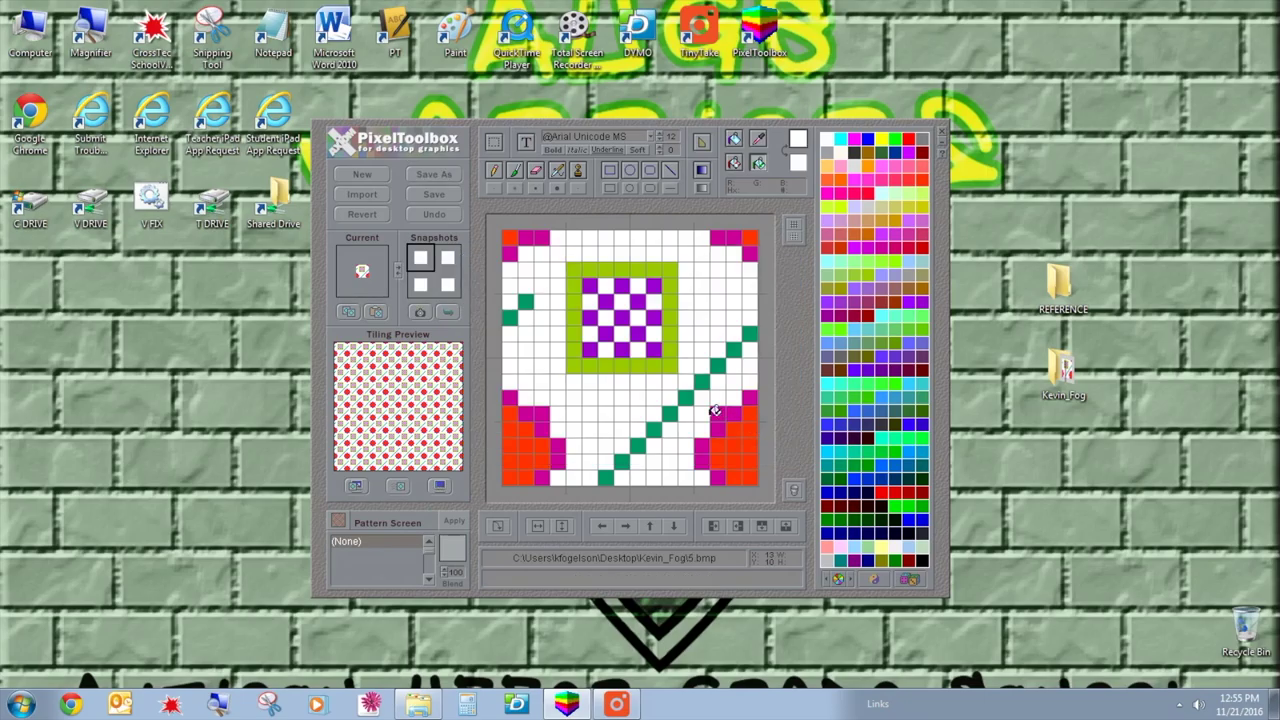
- Shift the tile one more pixel right and down, and begin saving the next frame
click(626, 526)
click(673, 526)
click(454, 175)
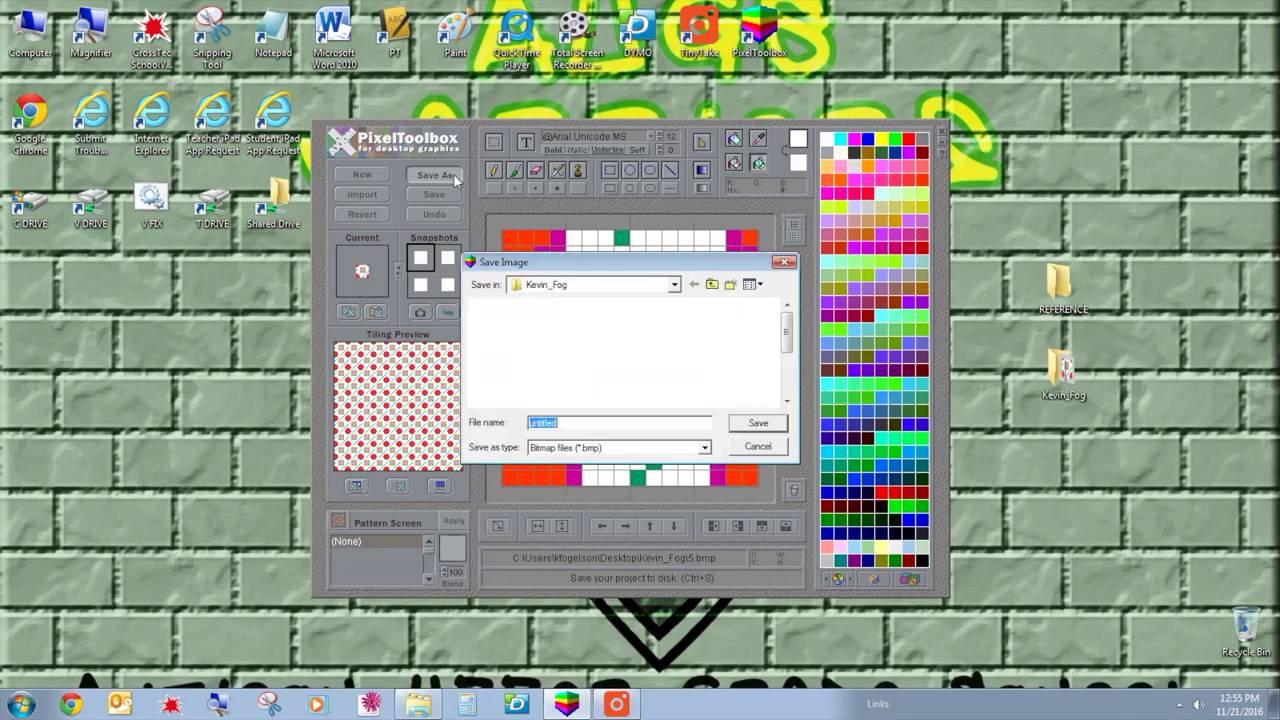